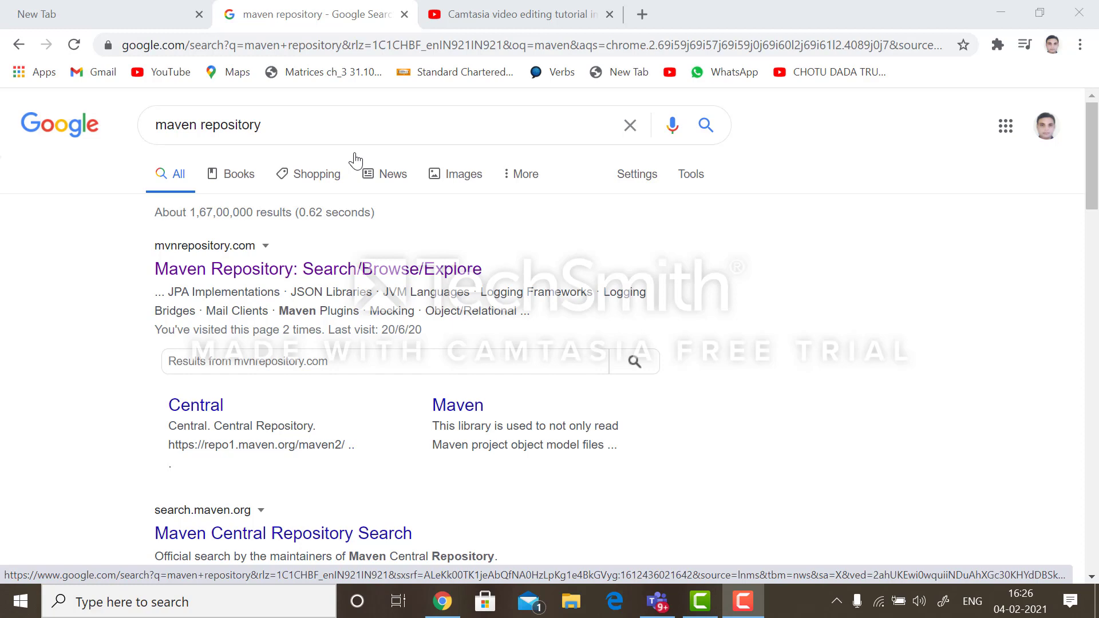
# Step: Replace the Google query with a search for "maven download for windows"
pyautogui.moveTo(311, 122); pyautogui.dragTo(124, 123)
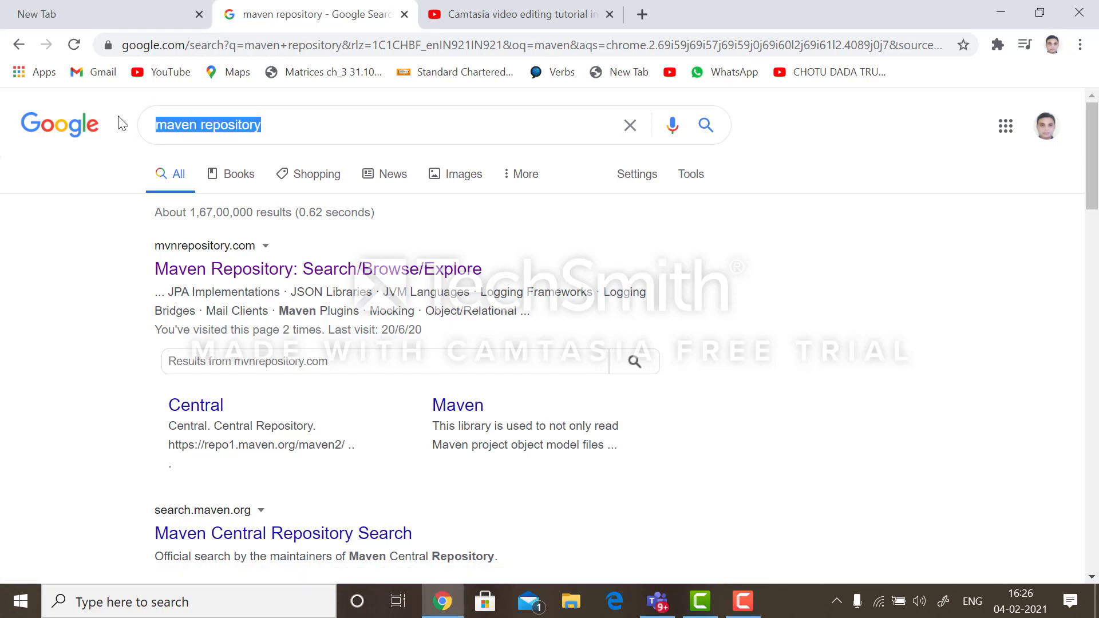
pyautogui.write('mav')
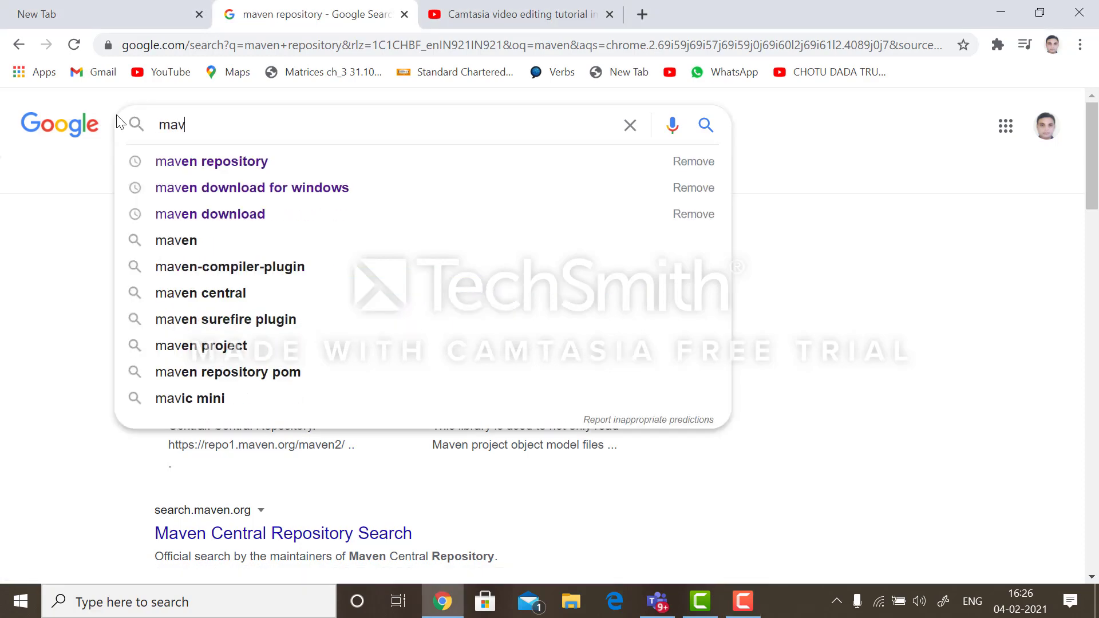
pyautogui.write('an d')
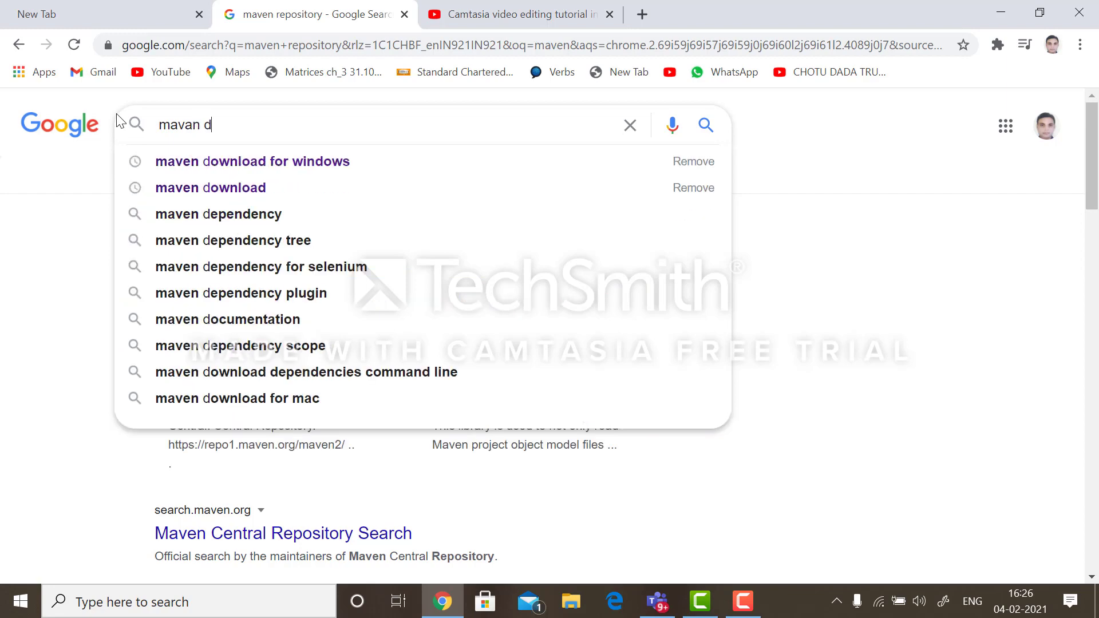
pyautogui.write('ownload')
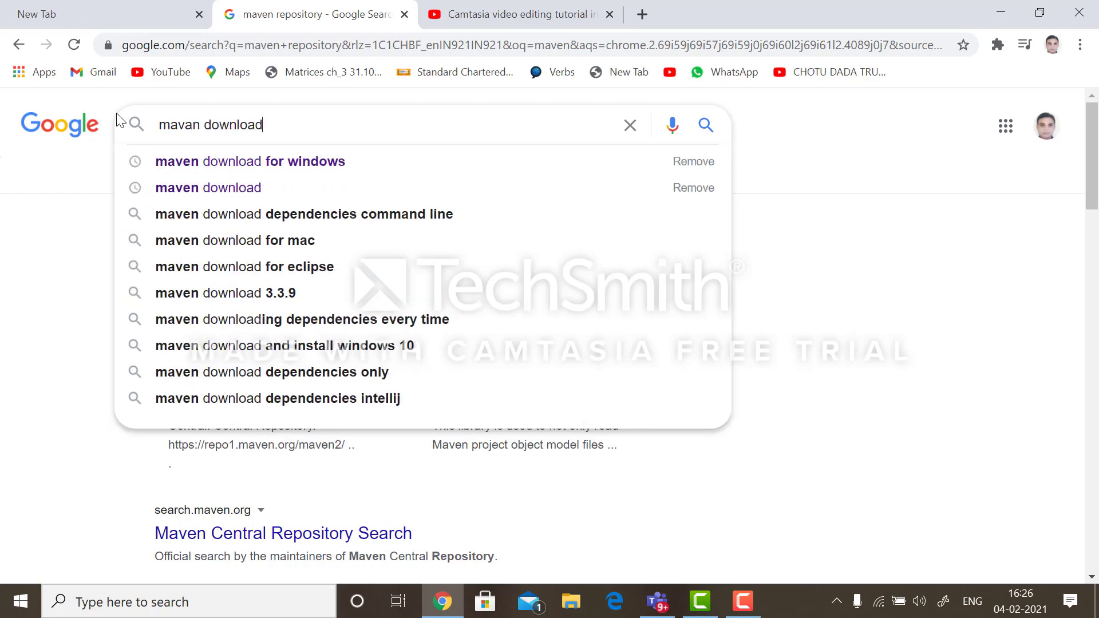
pyautogui.click(215, 171)
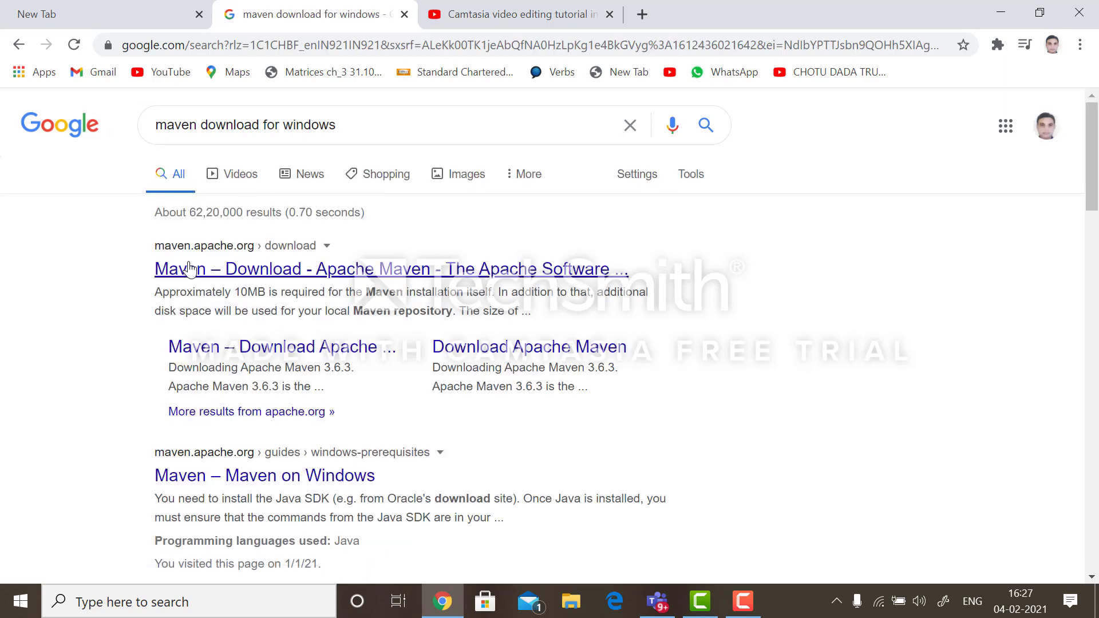
# Step: Open the Apache Maven download page from the first search result in a separate browser tab and switch to it
pyautogui.click(267, 274)
pyautogui.rightClick(266, 274)
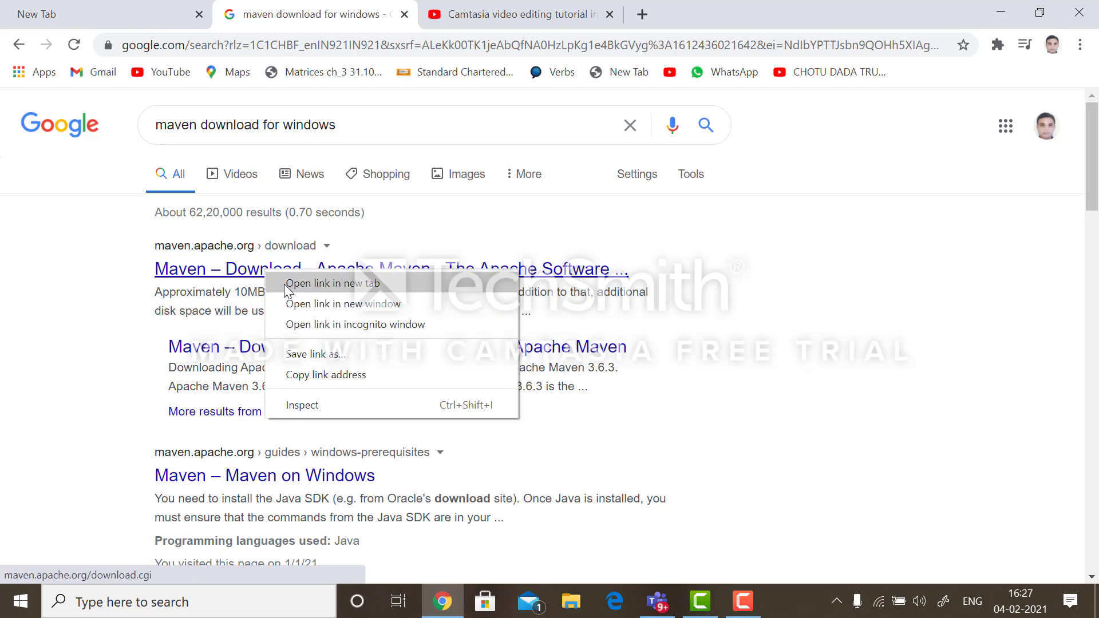
pyautogui.click(285, 283)
pyautogui.click(469, 15)
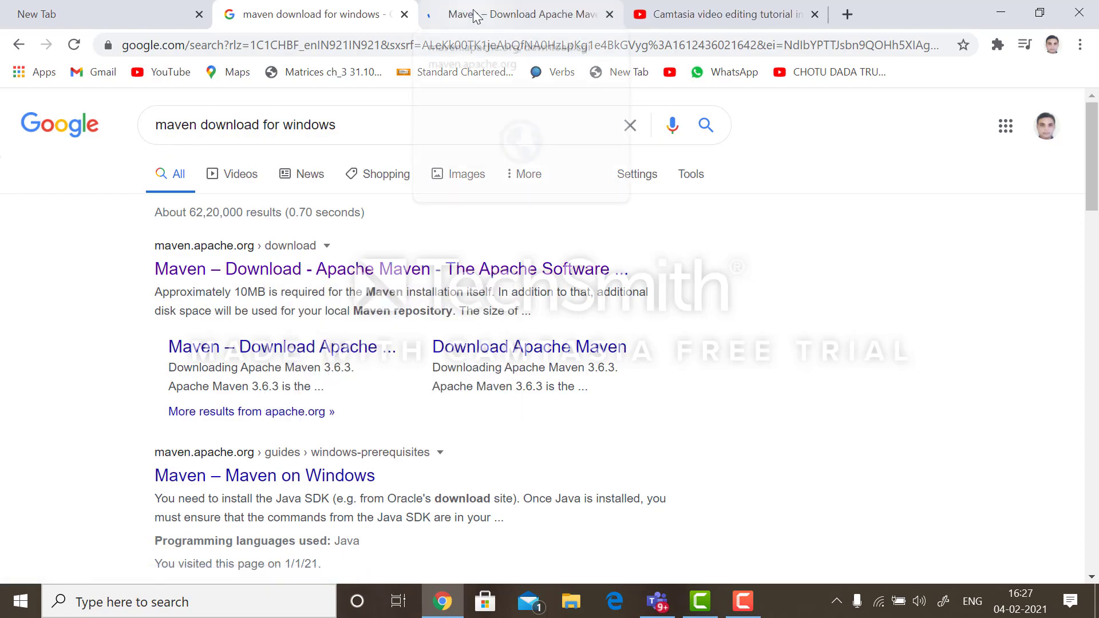
# Step: Download the binary zip archive apache-maven-3.6.3-bin.zip and view it in the browser's full downloads list
pyautogui.scroll(-3, 396, 240)
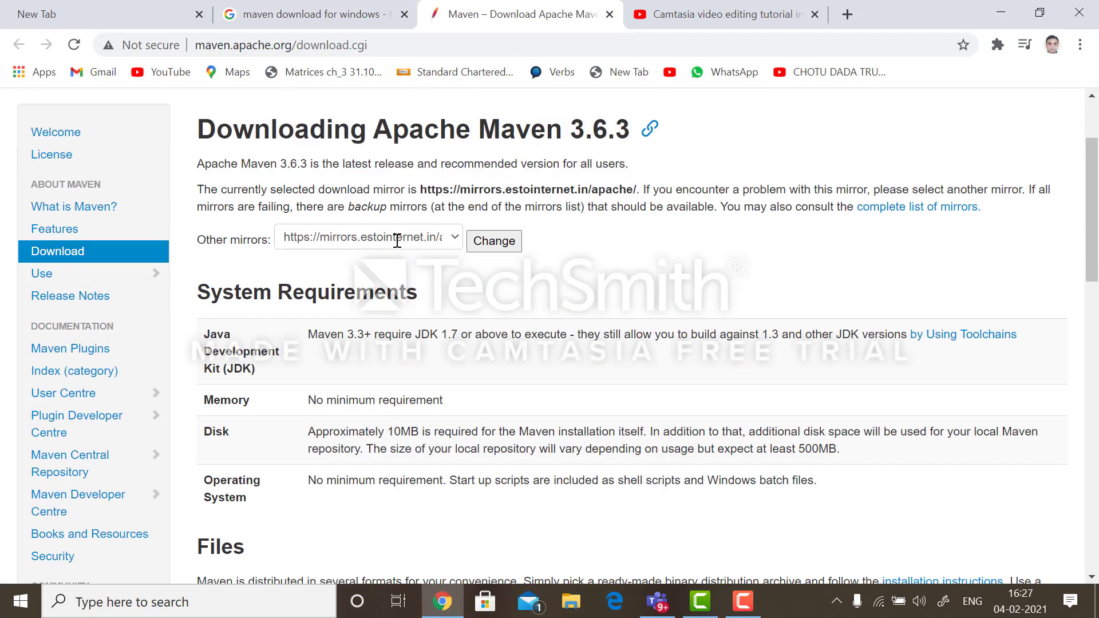
pyautogui.scroll(-6, 397, 240)
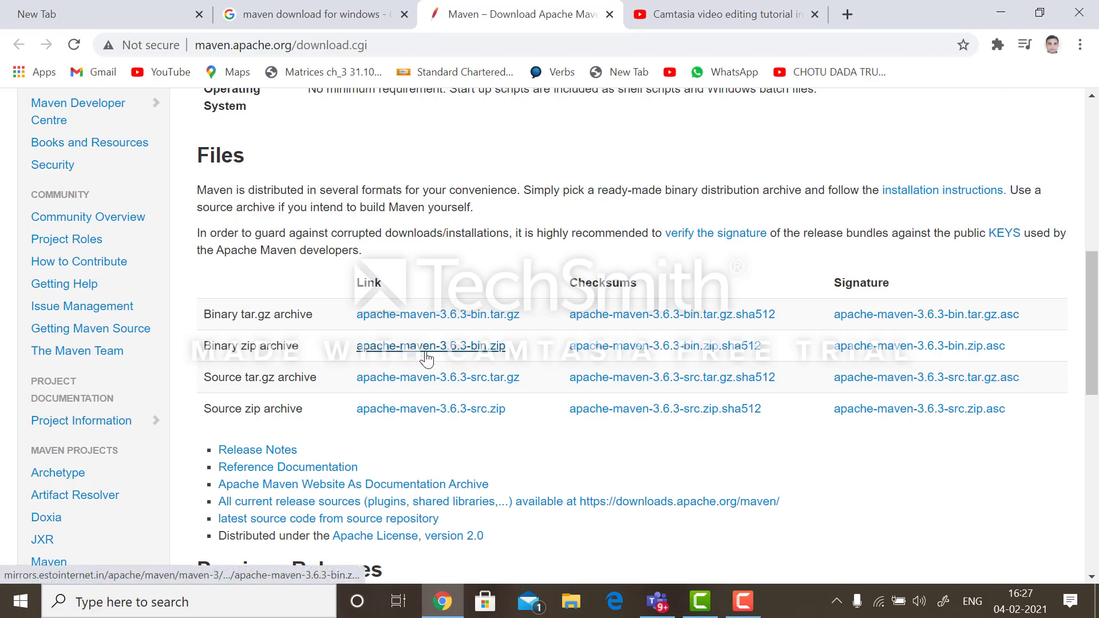
pyautogui.click(422, 350)
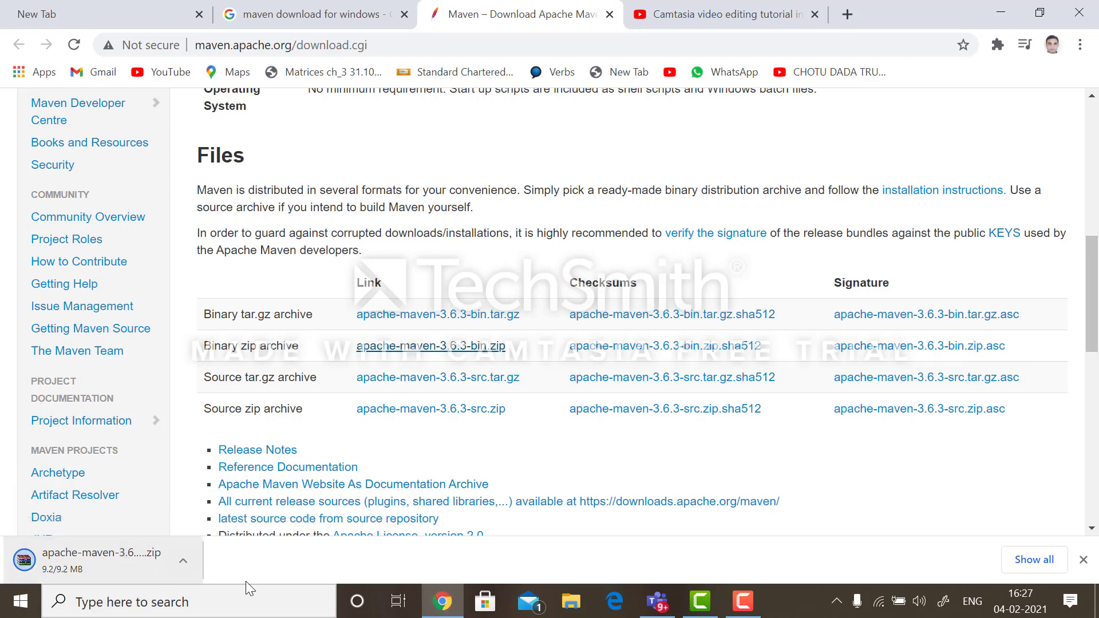
pyautogui.click(1035, 563)
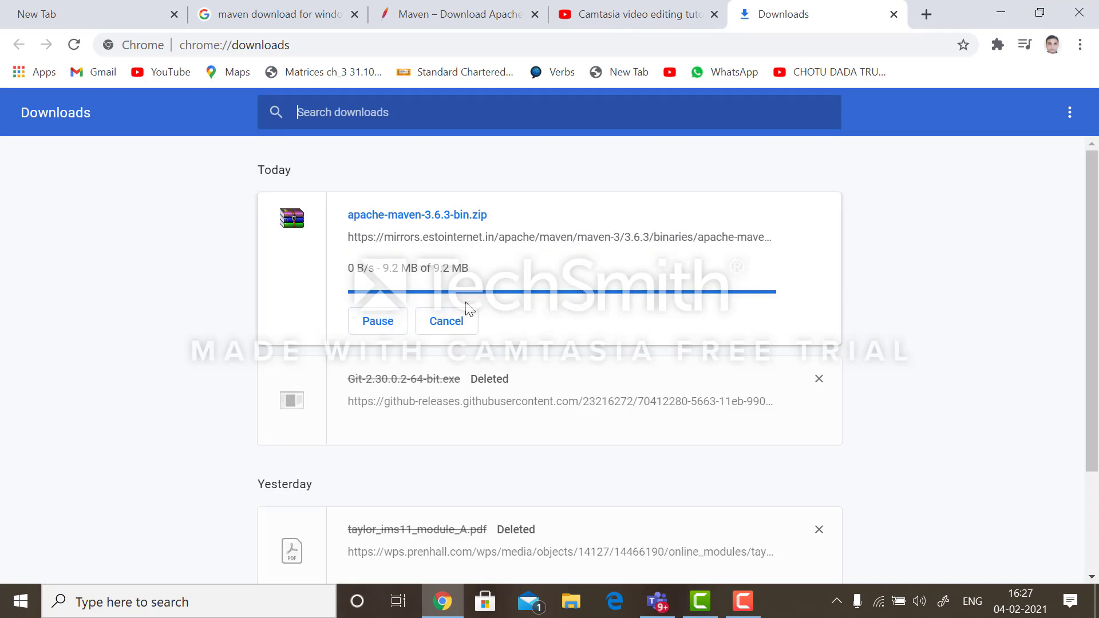
pyautogui.scroll(-2, 477, 280)
pyautogui.scroll(2, 477, 279)
# Step: Switch to File Explorer, open the Software folder on Local Disk (D:), and maximize the window
pyautogui.click(571, 603)
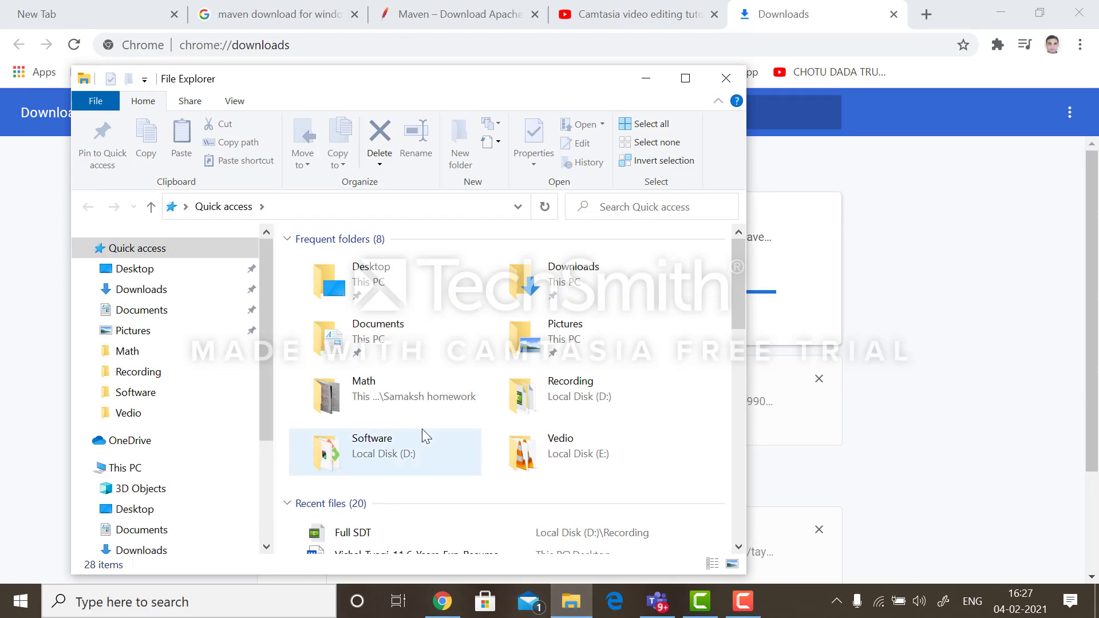
pyautogui.doubleClick(395, 446)
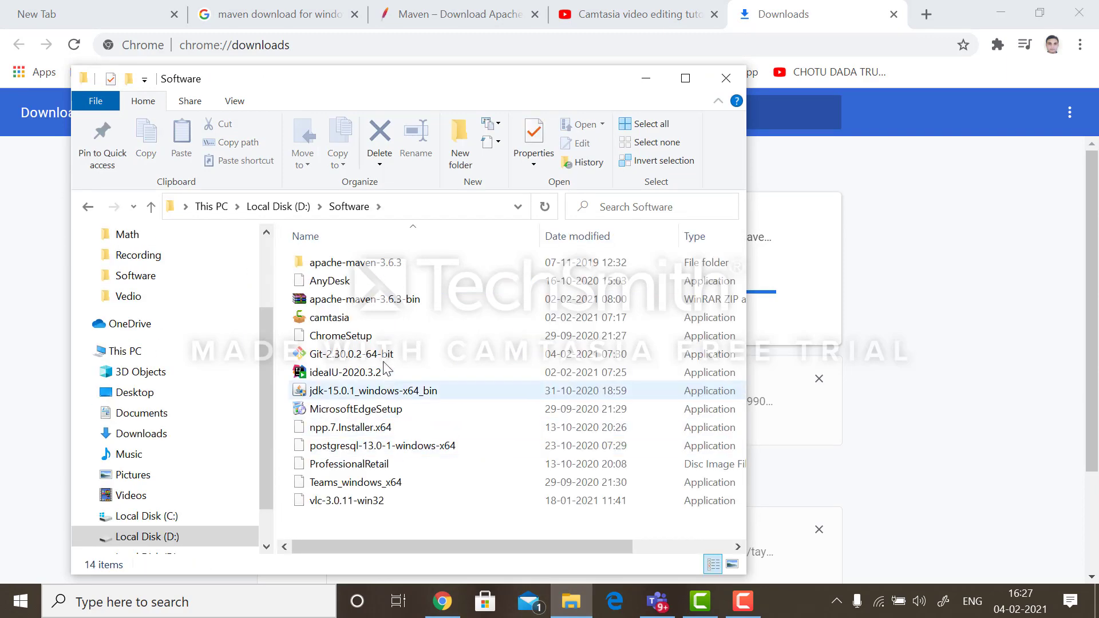
pyautogui.click(686, 78)
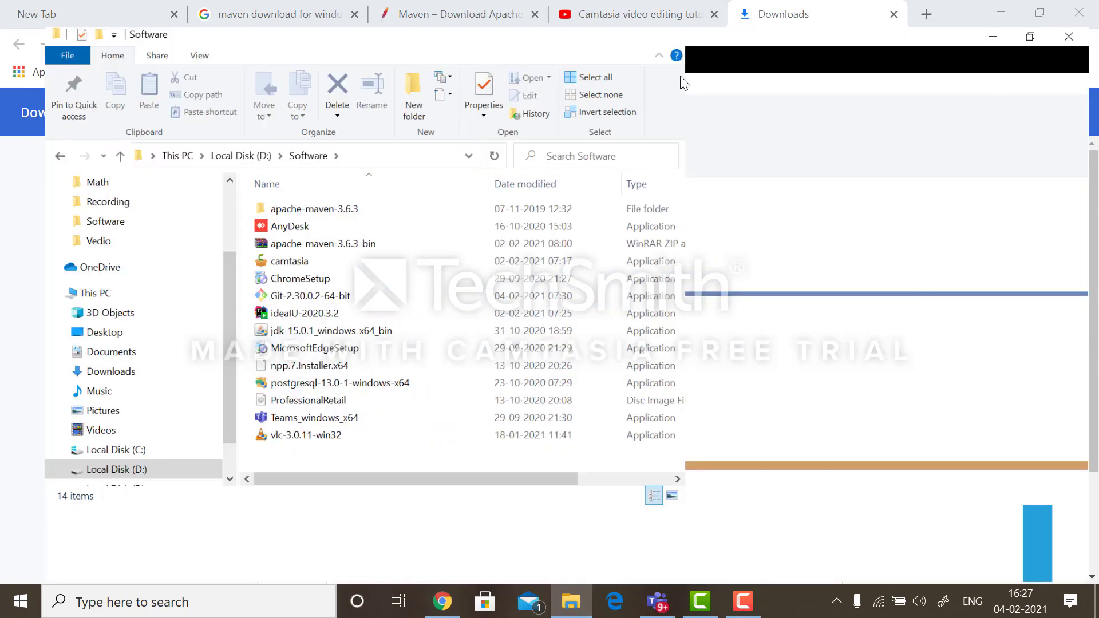
# Step: Look inside the extracted apache-maven-3.6.3 folder and return to the Software folder
pyautogui.rightClick(321, 228)
pyautogui.click(338, 187)
pyautogui.click(338, 189)
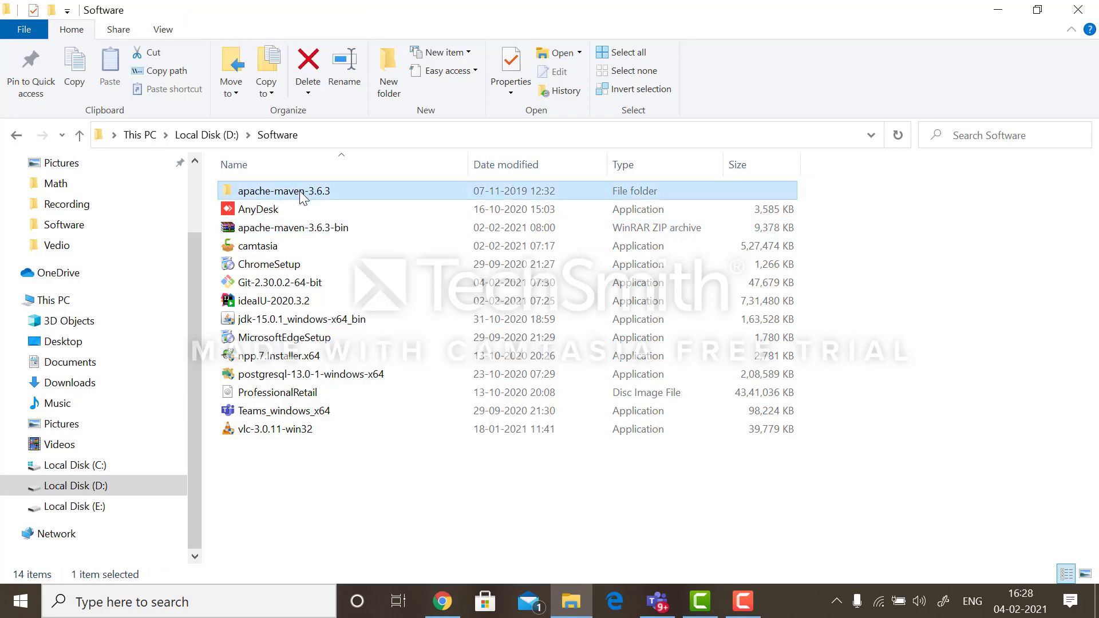
pyautogui.doubleClick(300, 191)
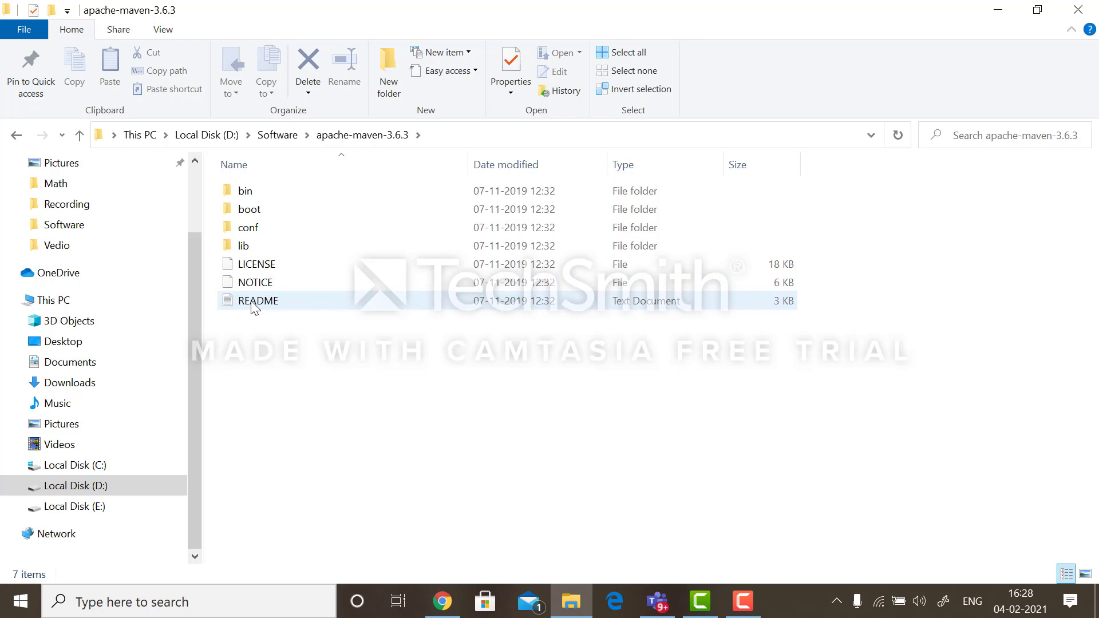
pyautogui.click(273, 135)
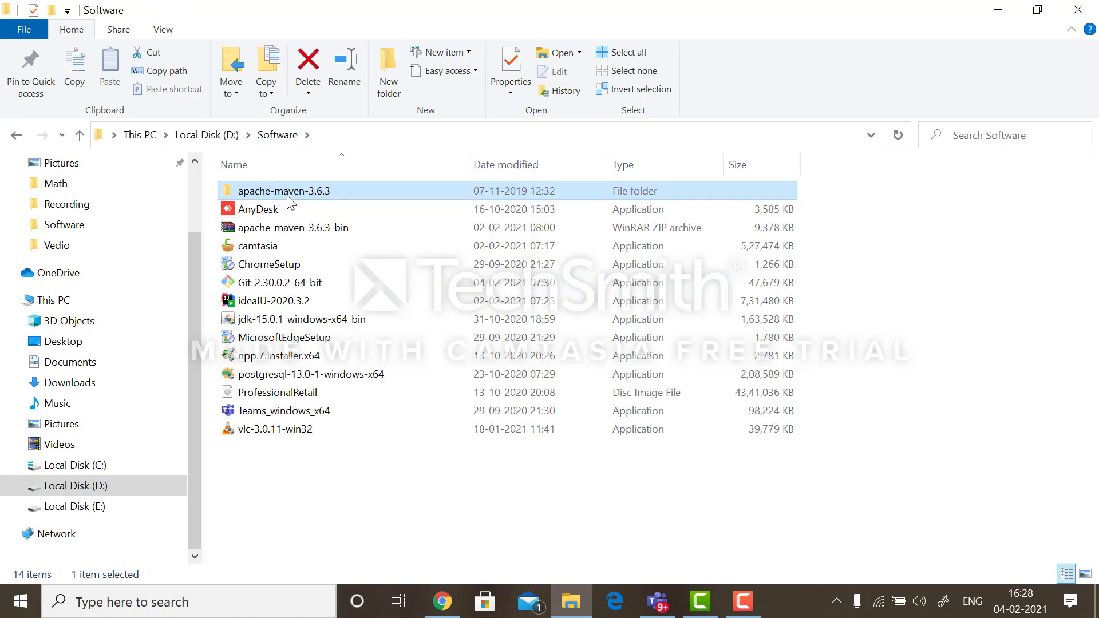
# Step: Copy the apache-maven-3.6.3 folder and retrace its location from This PC through Local Disk (D:) to Software
pyautogui.rightClick(289, 197)
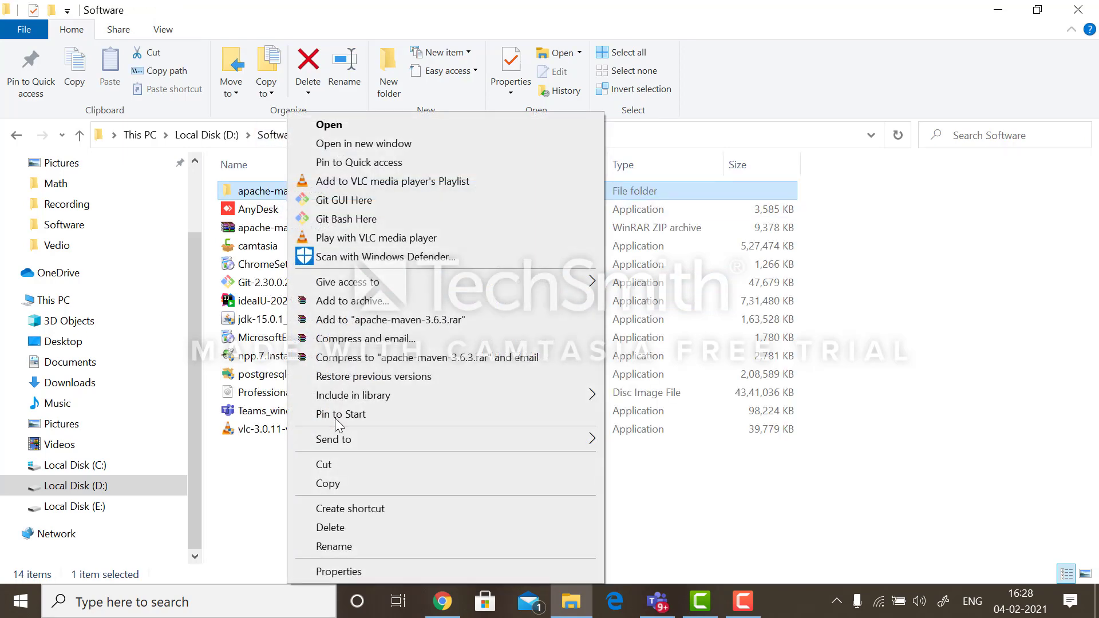
pyautogui.click(338, 480)
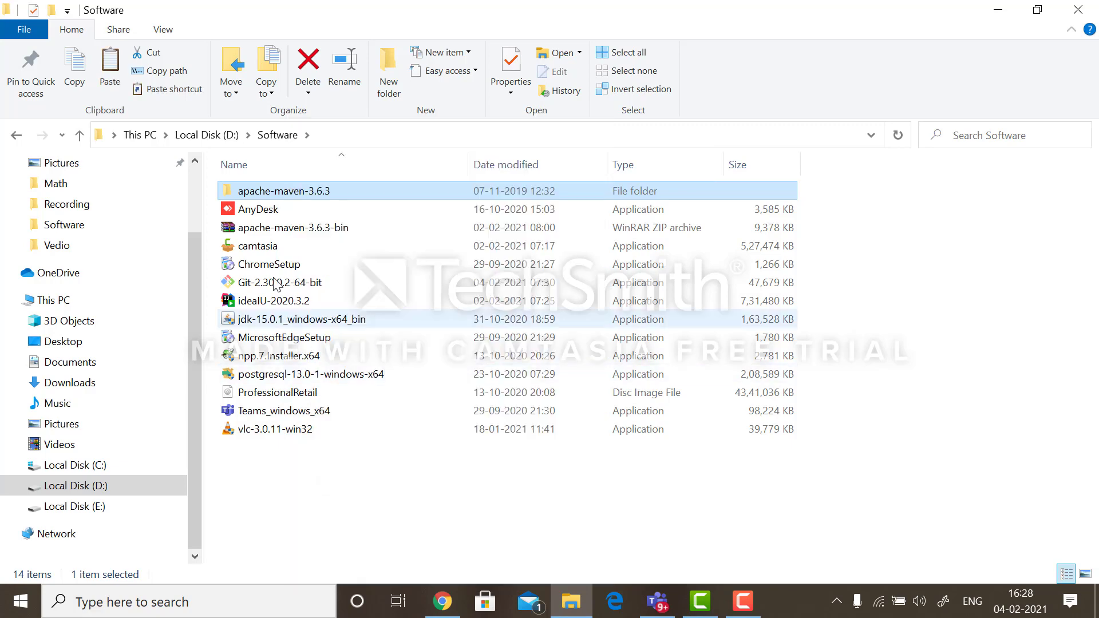
pyautogui.click(207, 135)
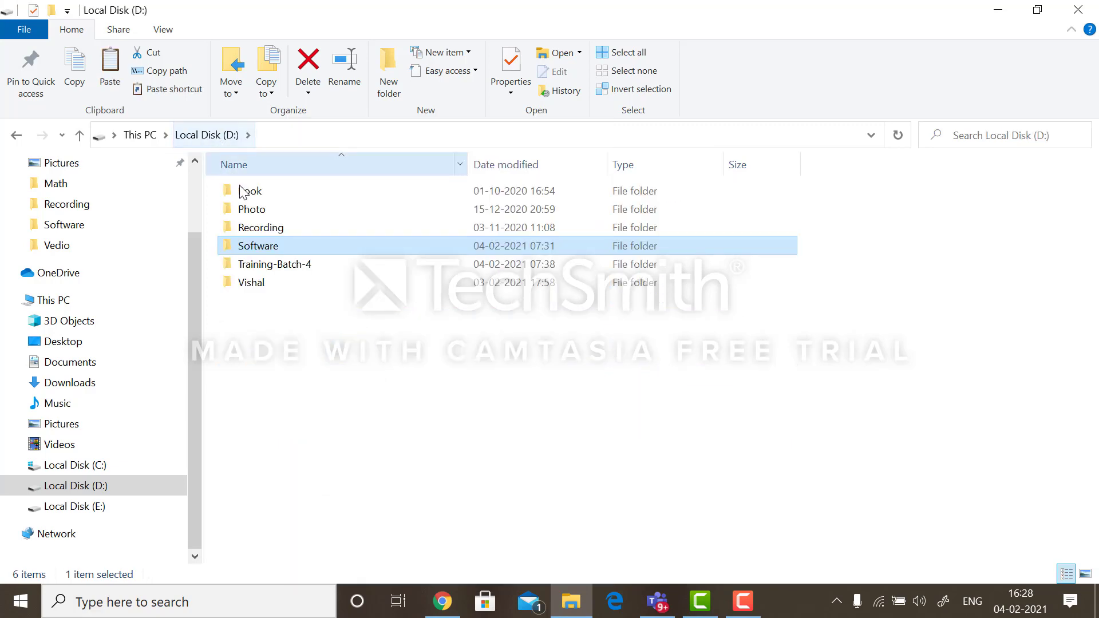
pyautogui.click(150, 136)
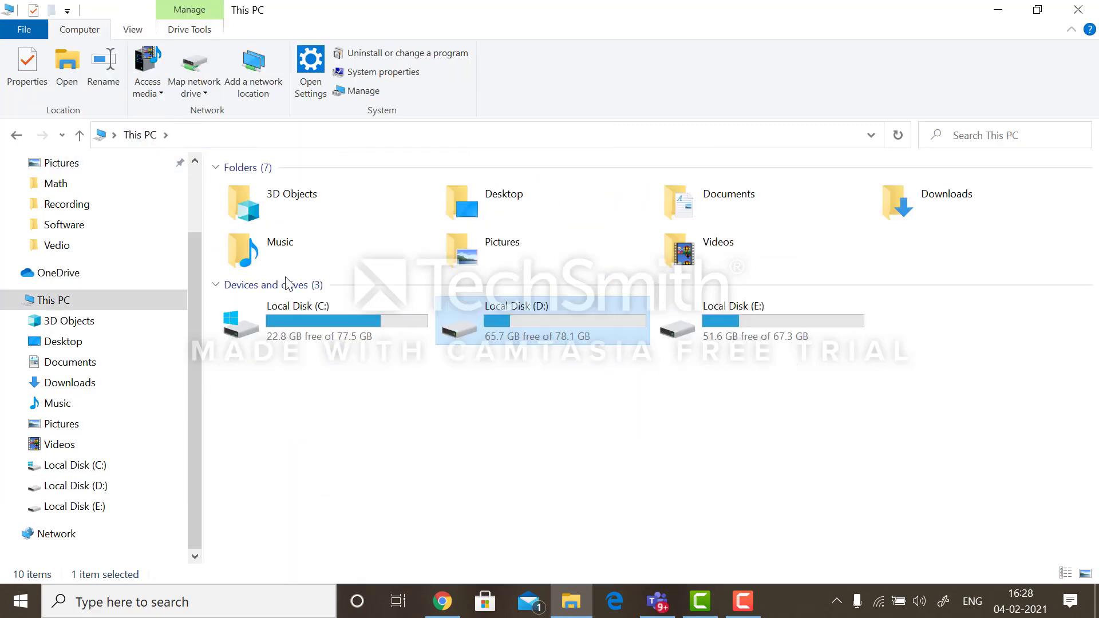
pyautogui.doubleClick(502, 322)
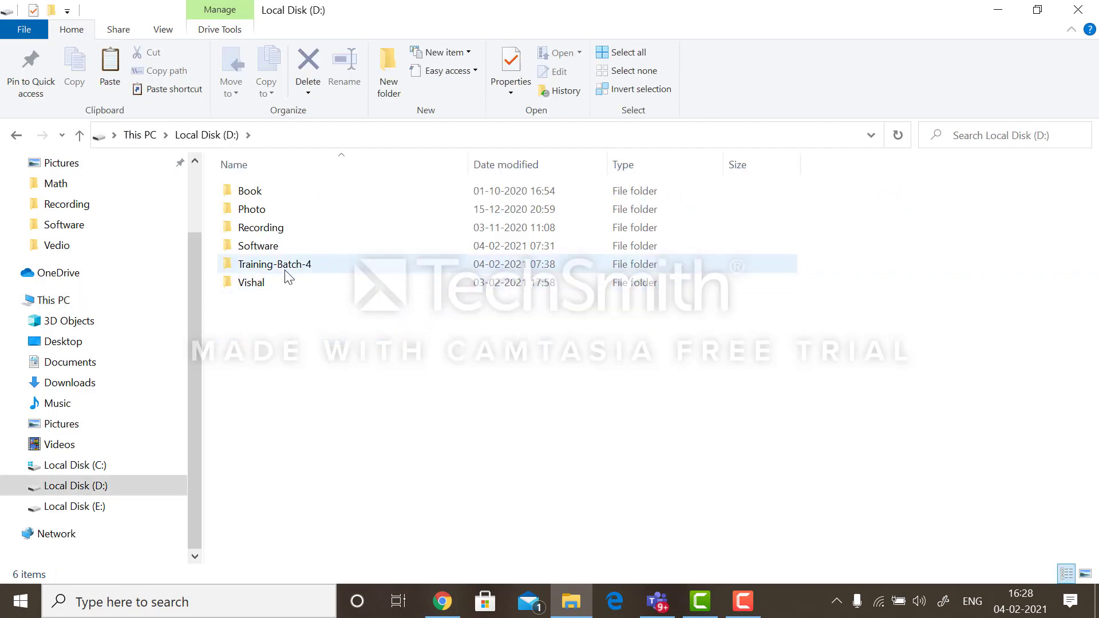
pyautogui.doubleClick(258, 252)
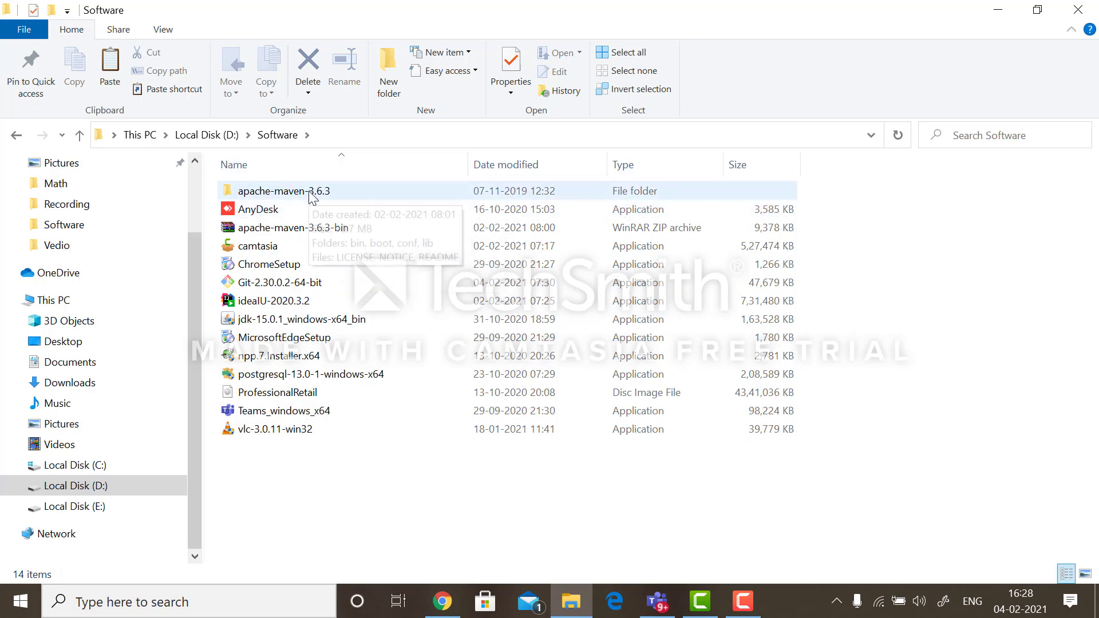
# Step: Open the Program Files folder on Local Disk (C:)
pyautogui.click(142, 135)
pyautogui.click(303, 316)
pyautogui.doubleClick(303, 316)
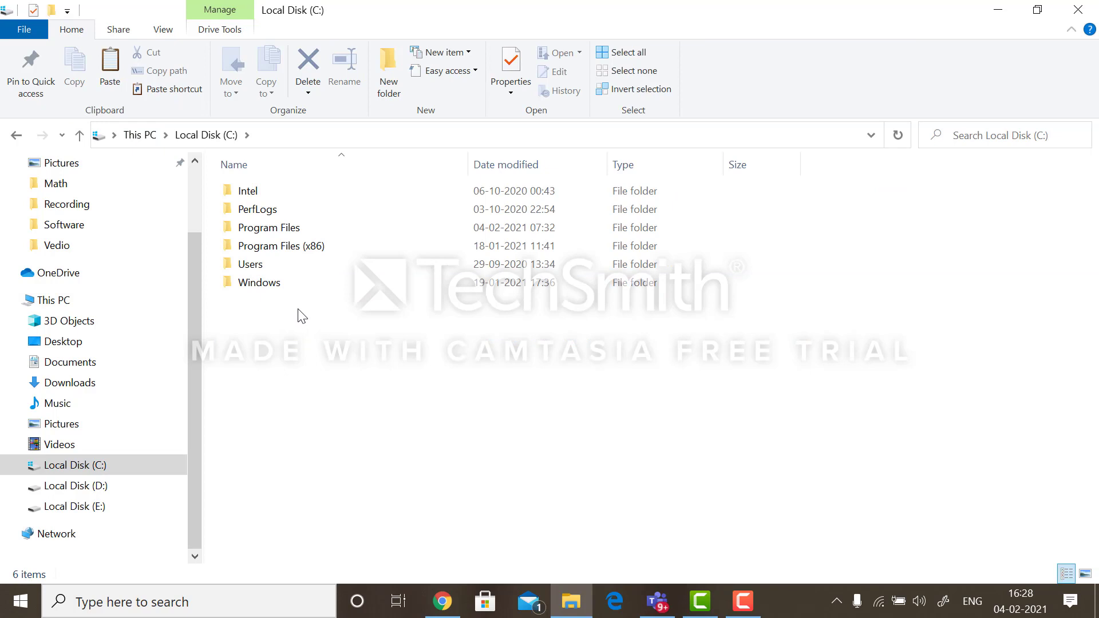
pyautogui.doubleClick(269, 228)
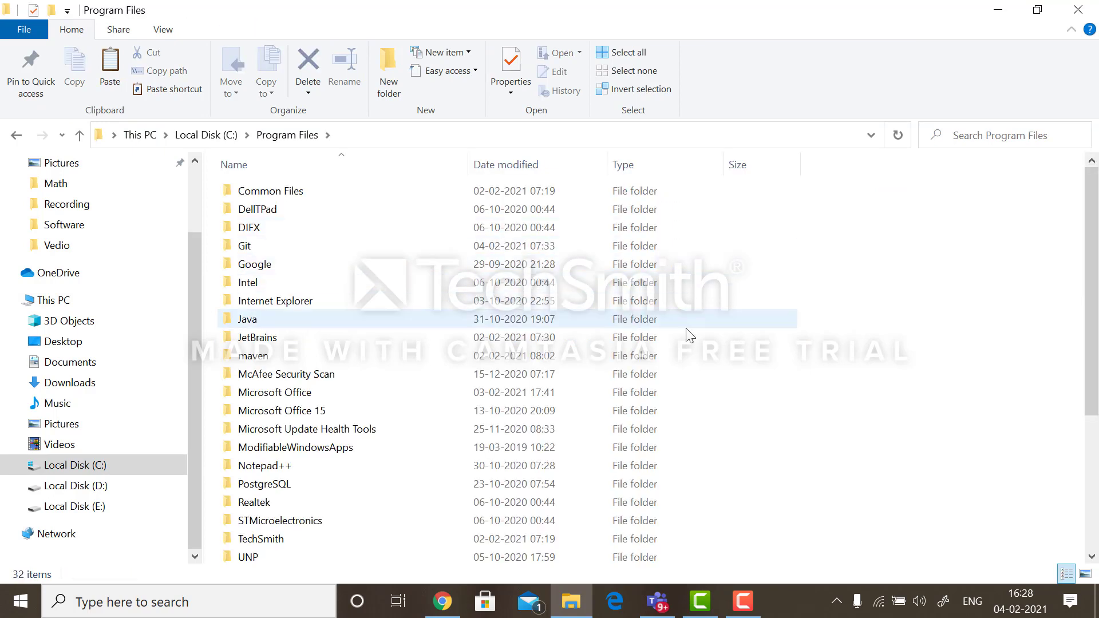
# Step: Paste the copied apache-maven-3.6.3 folder into Program Files, granting administrator permission
pyautogui.rightClick(828, 223)
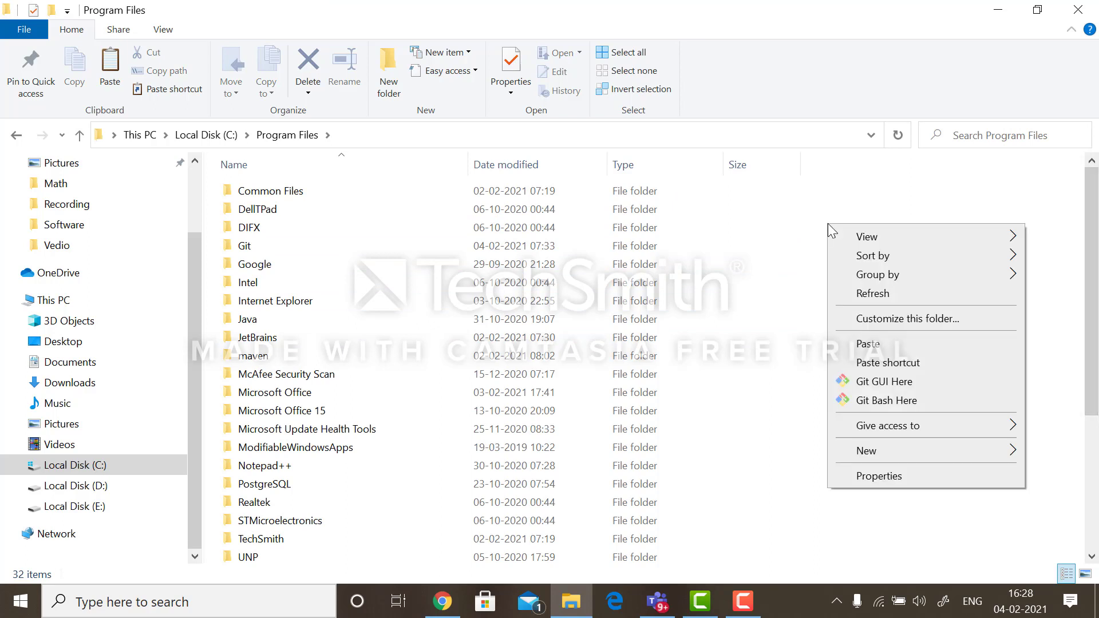
pyautogui.click(872, 346)
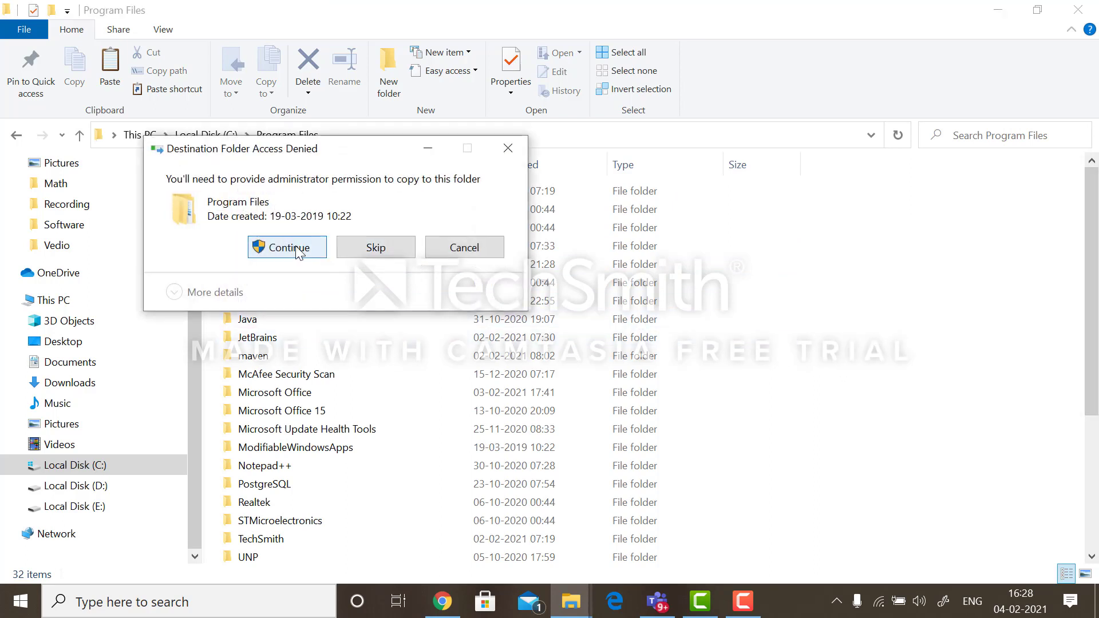
pyautogui.click(289, 247)
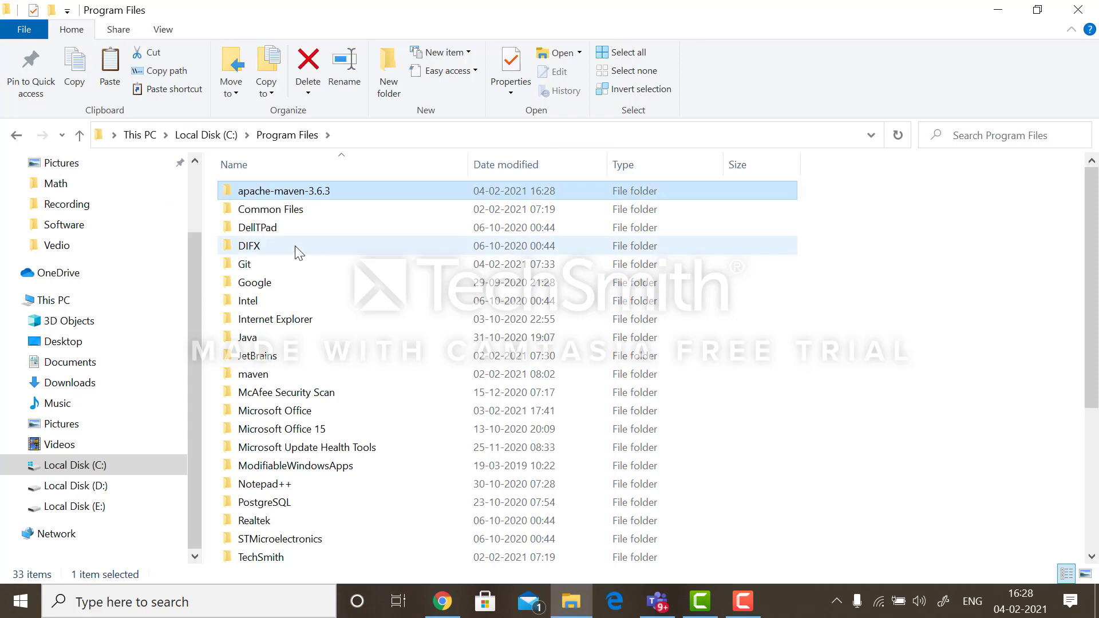
# Step: Try to rename the apache-maven-3.6.3 folder in Program Files to "maven", declining to merge it with the existing folder
pyautogui.rightClick(290, 202)
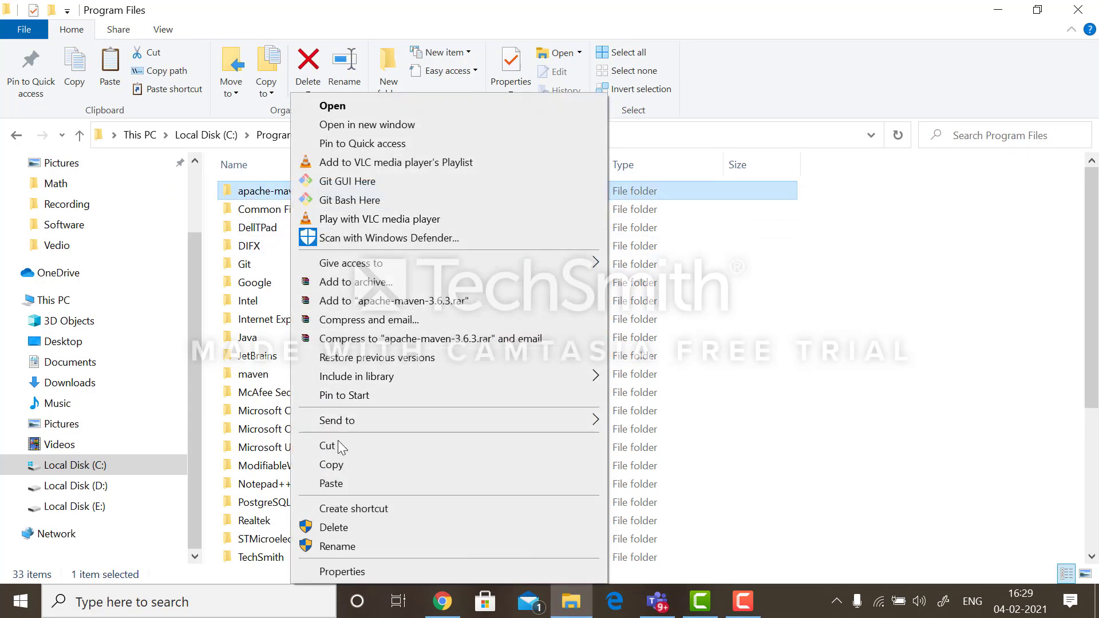
pyautogui.click(343, 546)
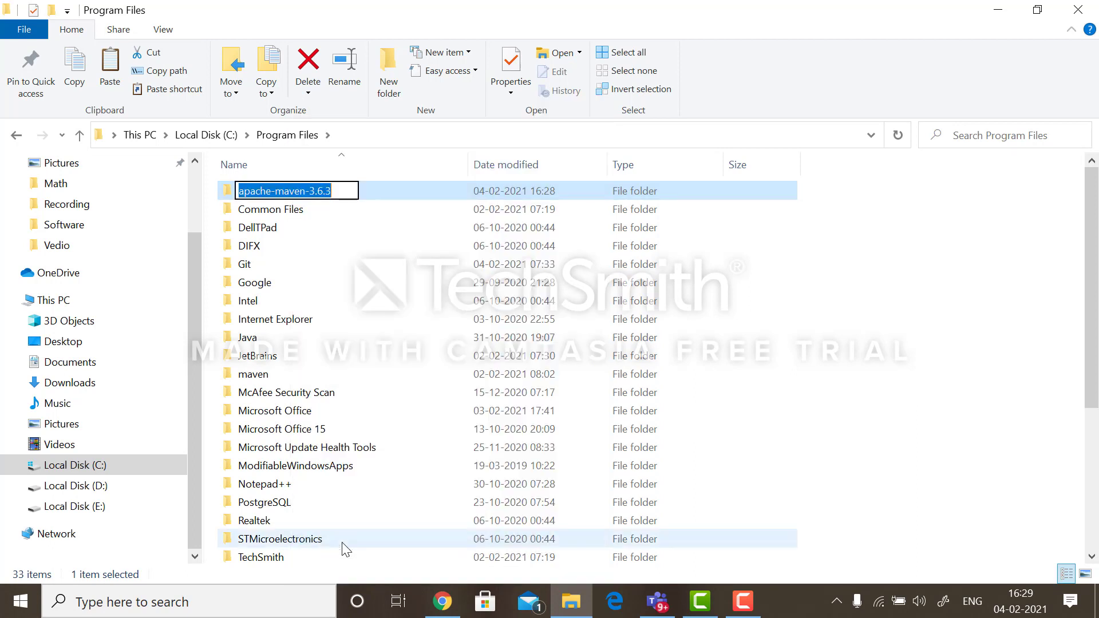
pyautogui.write('maven')
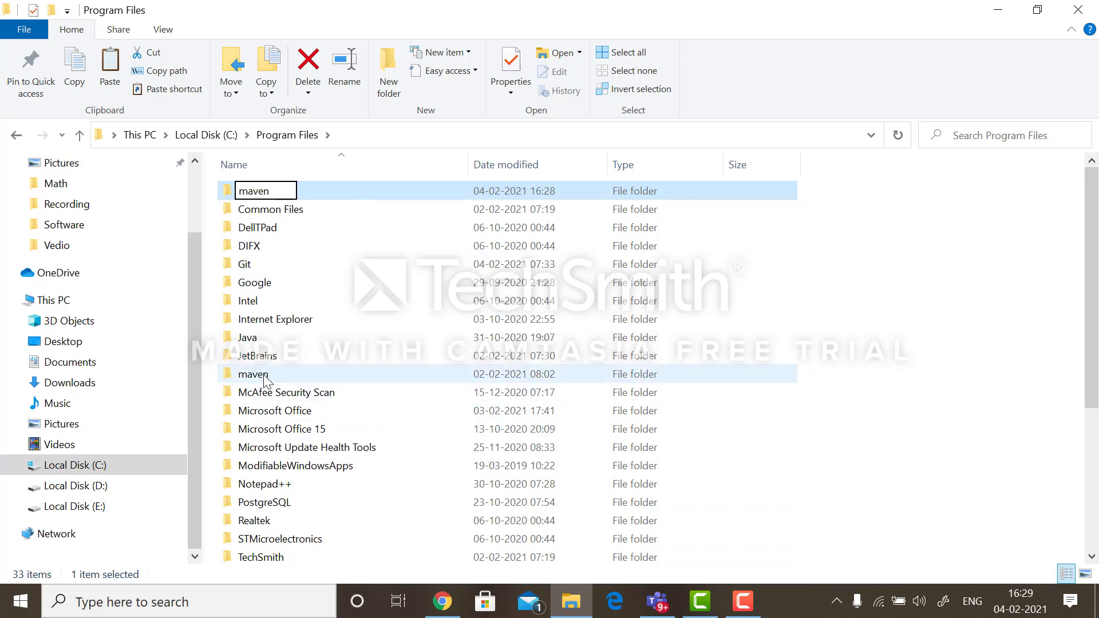
pyautogui.click(893, 312)
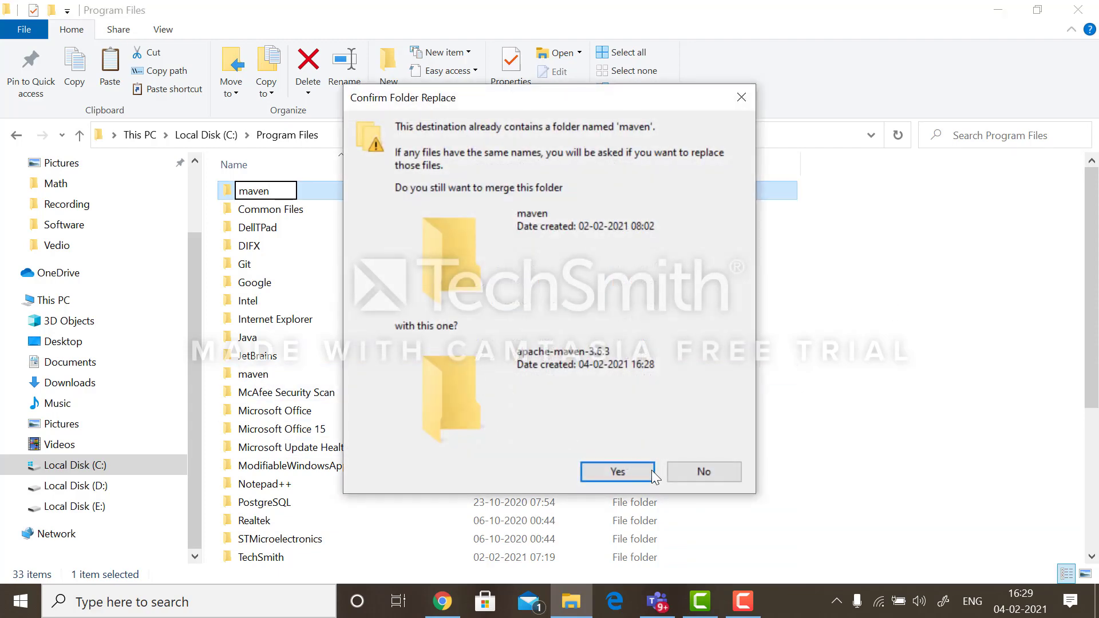
pyautogui.click(704, 473)
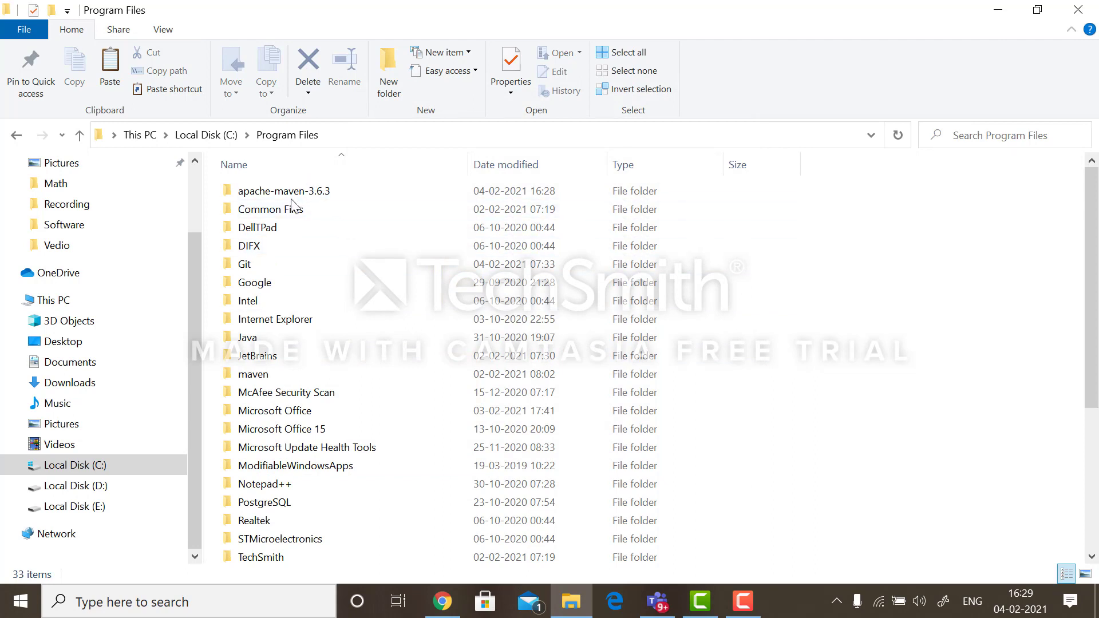
# Step: Delete the apache-maven-3.6.3 folder from Program Files, granting administrator permission
pyautogui.press('Delete')
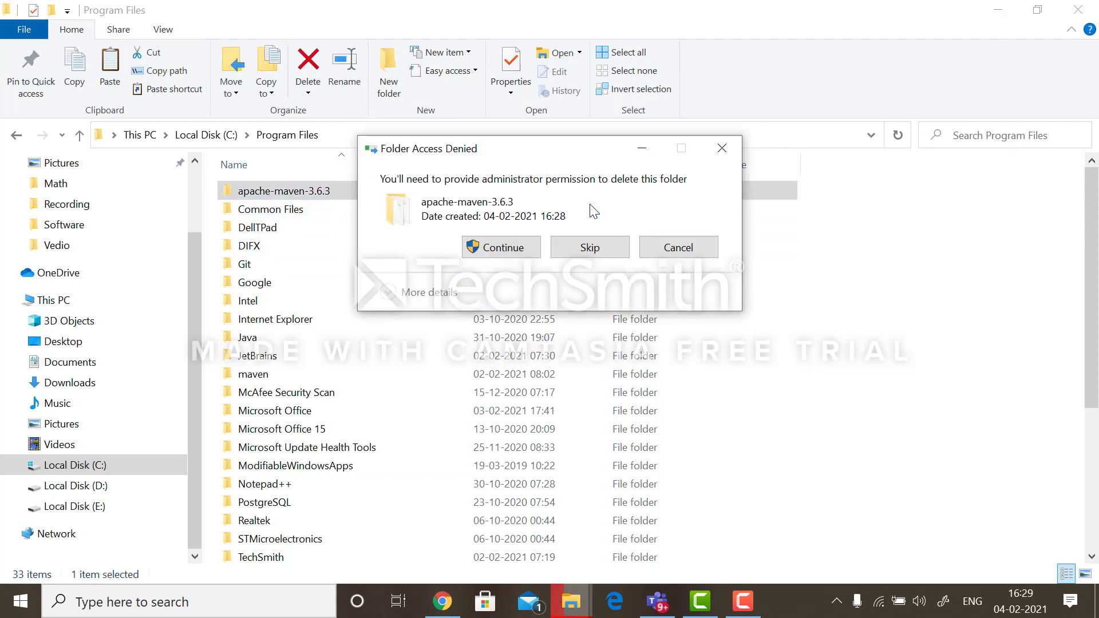
pyautogui.click(497, 247)
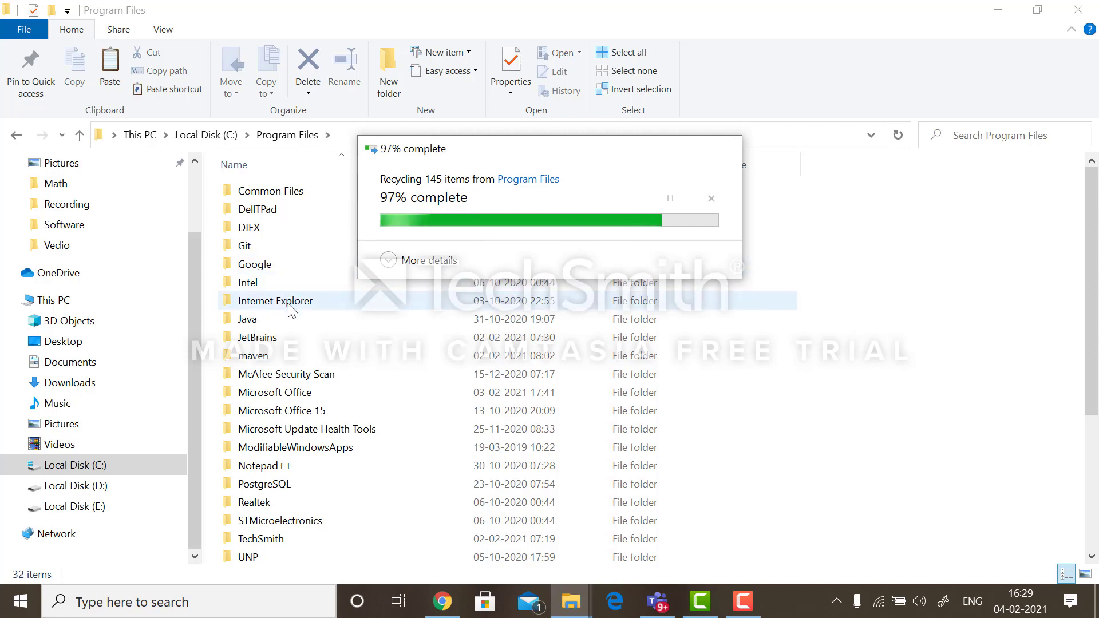
# Step: Open the bin folder inside the maven folder in Program Files and copy its path, C:\Program Files\maven\bin
pyautogui.doubleClick(263, 356)
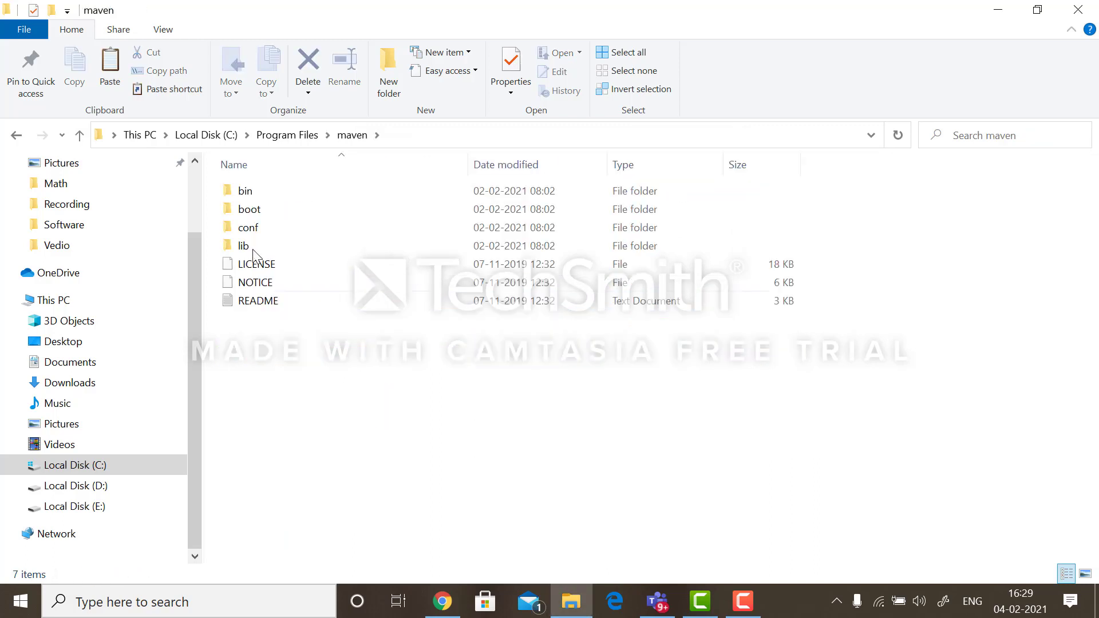
pyautogui.doubleClick(245, 193)
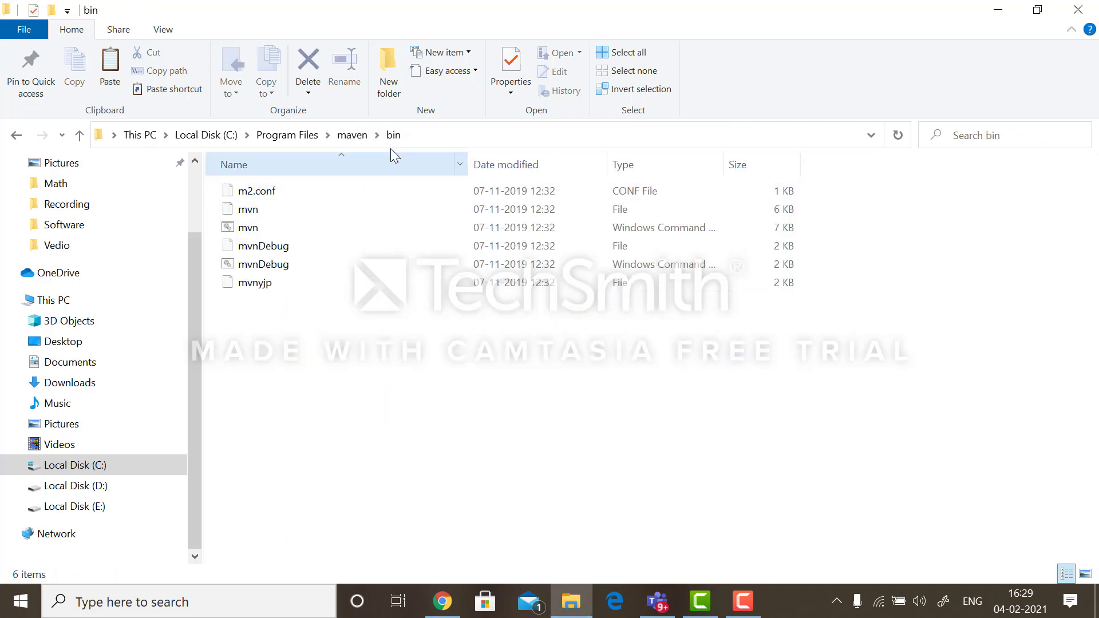
pyautogui.click(414, 142)
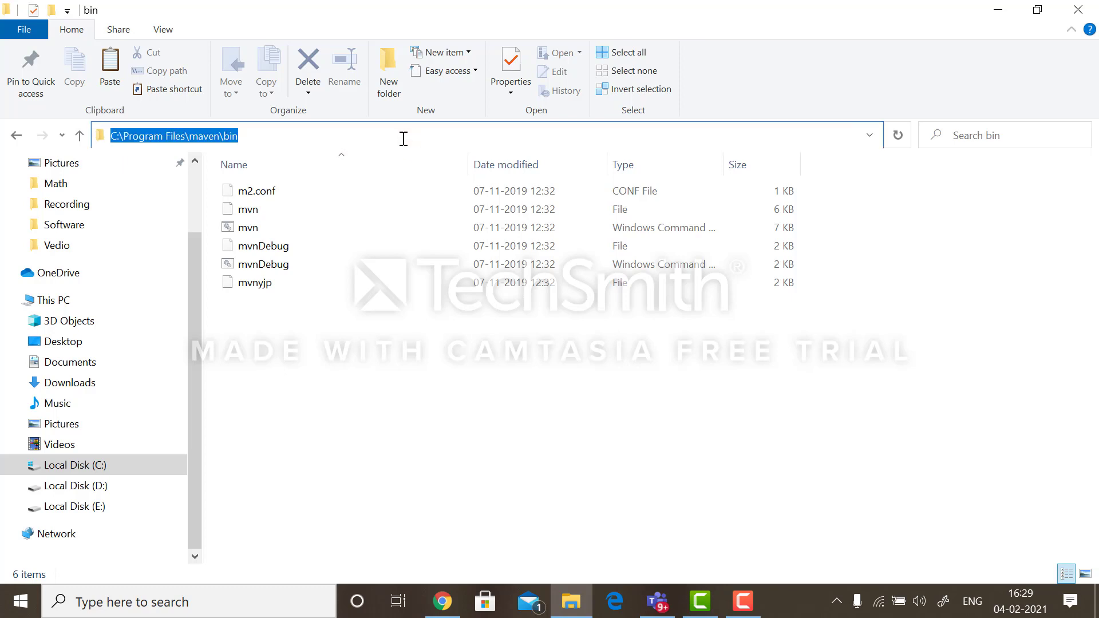
pyautogui.hotkey('ctrl', 'c')
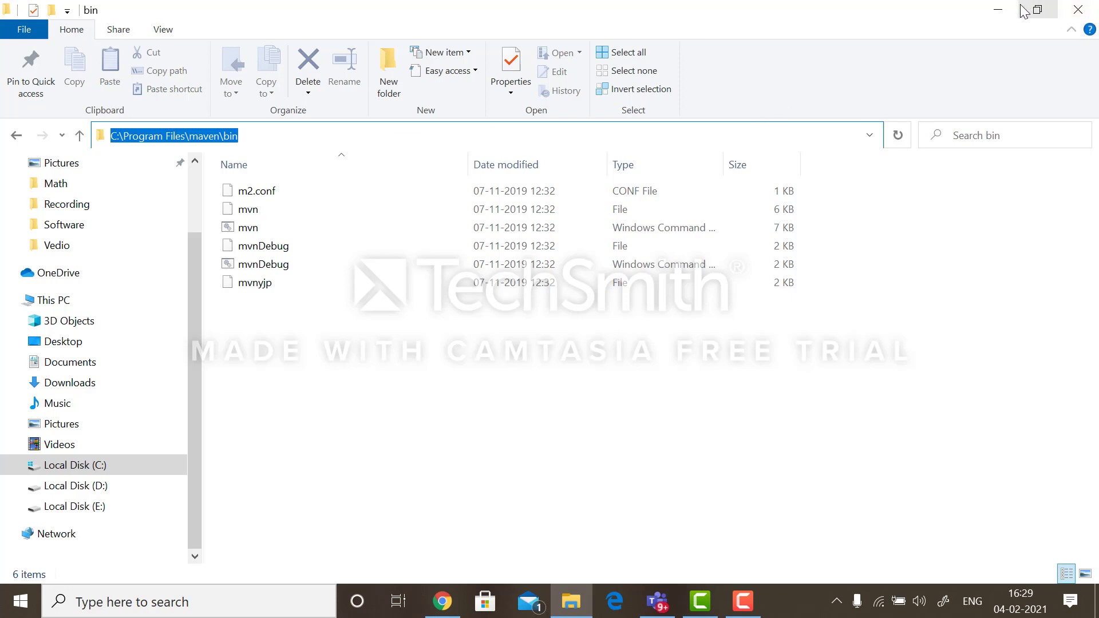
# Step: Minimize the open windows to reach the desktop and open the properties of This PC
pyautogui.click(999, 9)
pyautogui.click(1001, 8)
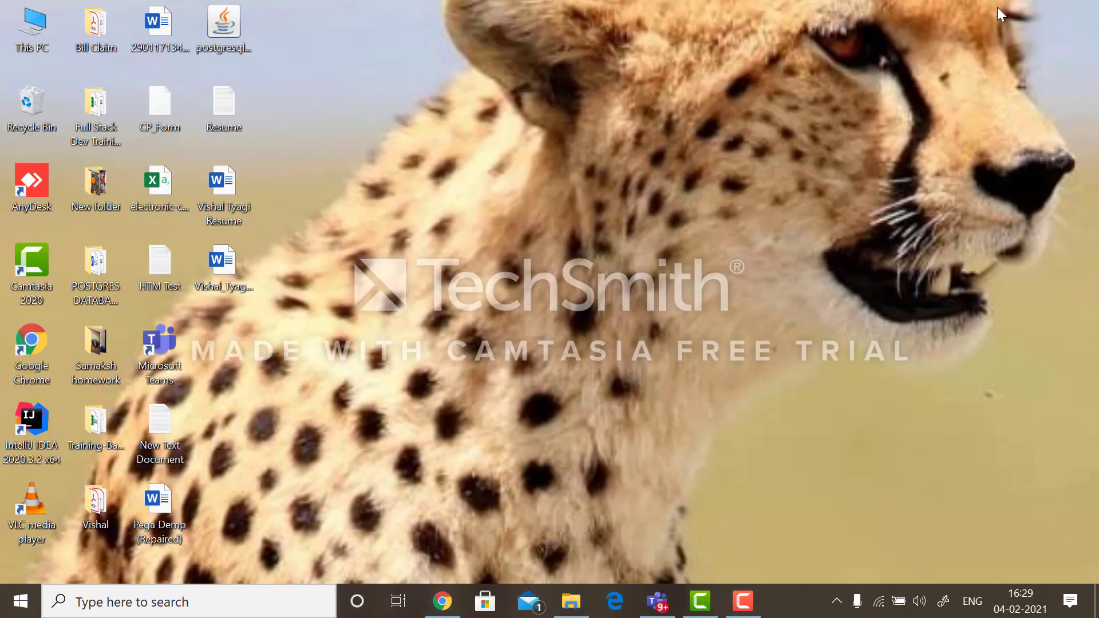
pyautogui.rightClick(39, 33)
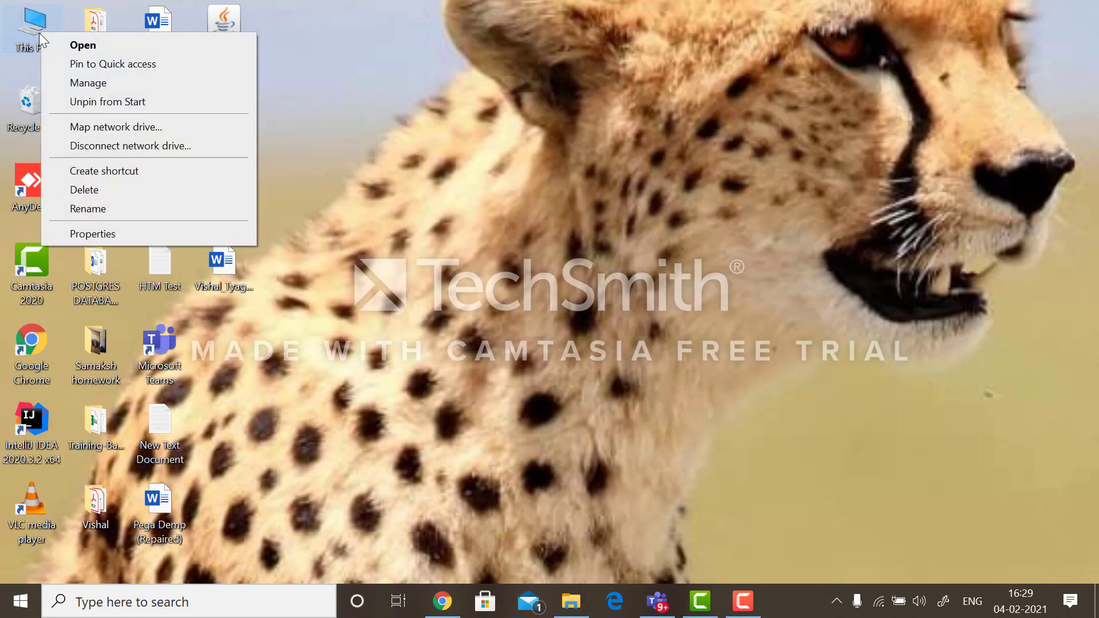
pyautogui.press('Escape')
pyautogui.rightClick(40, 36)
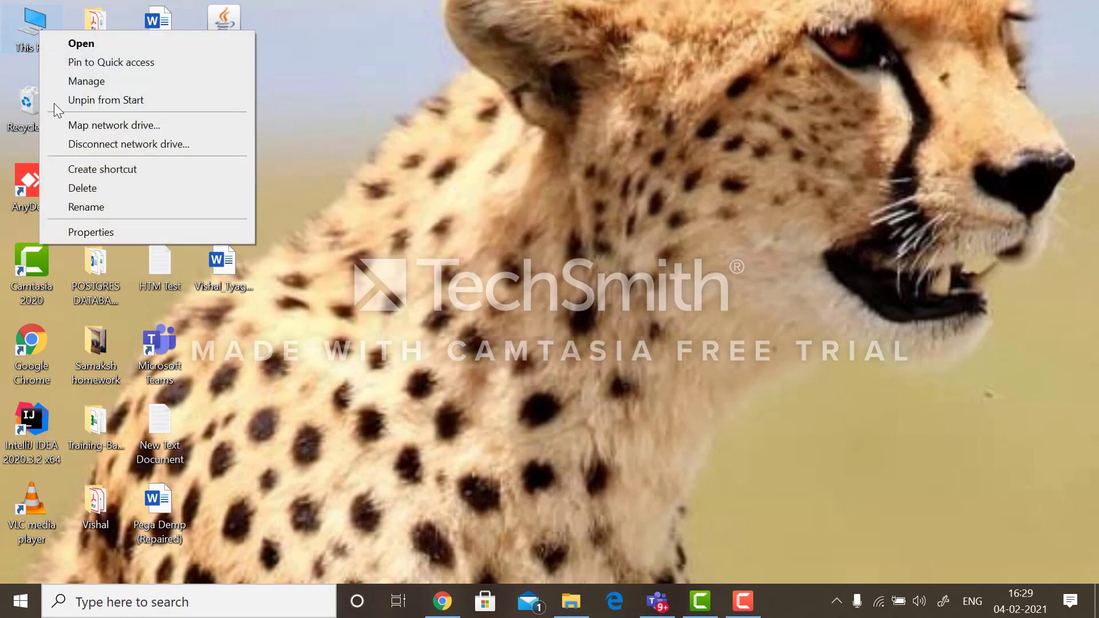
pyautogui.click(96, 231)
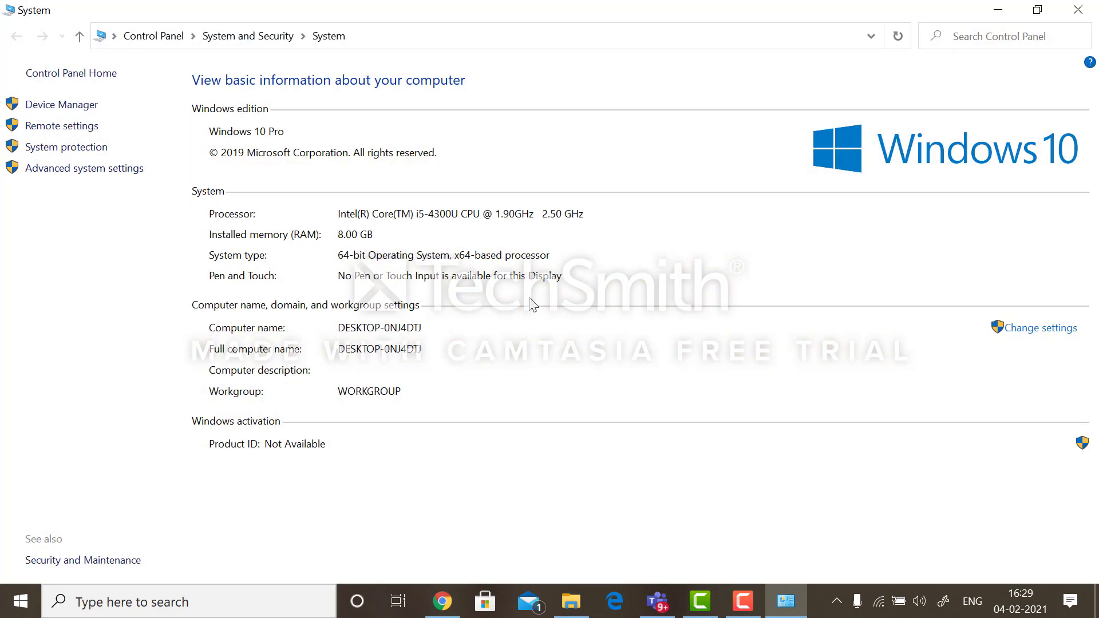
# Step: Open the advanced system settings from the System window
pyautogui.click(85, 171)
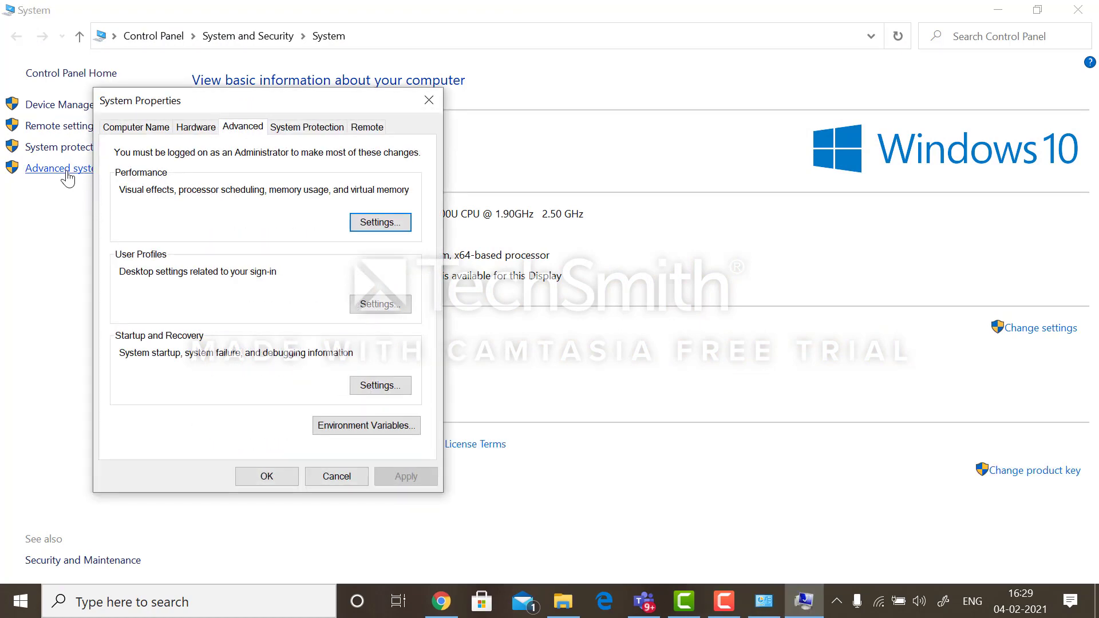
pyautogui.click(429, 100)
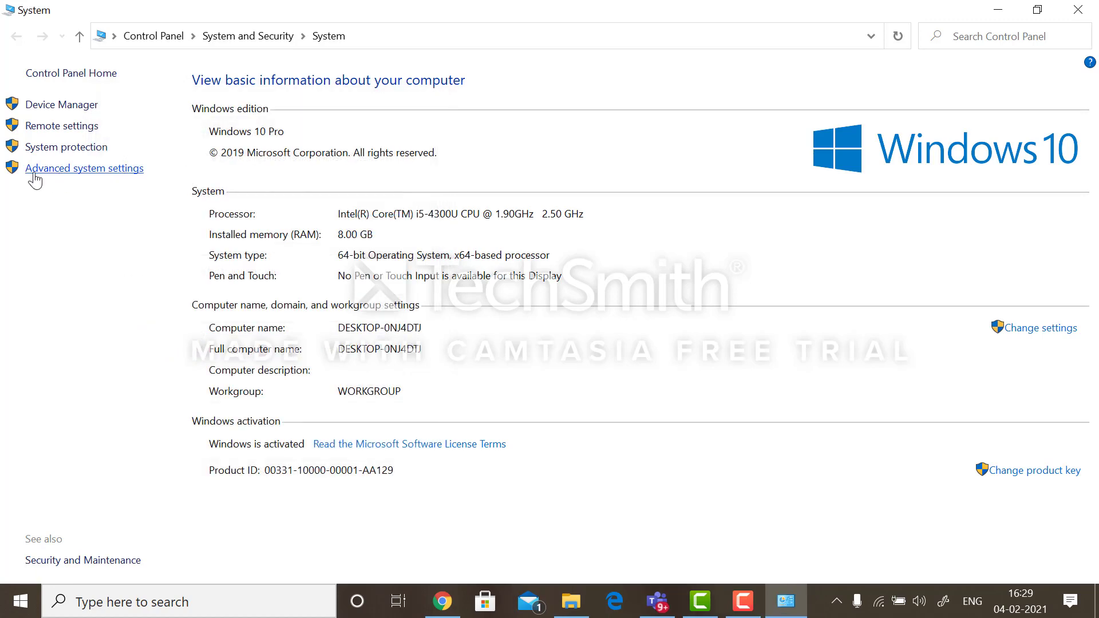
pyautogui.click(37, 173)
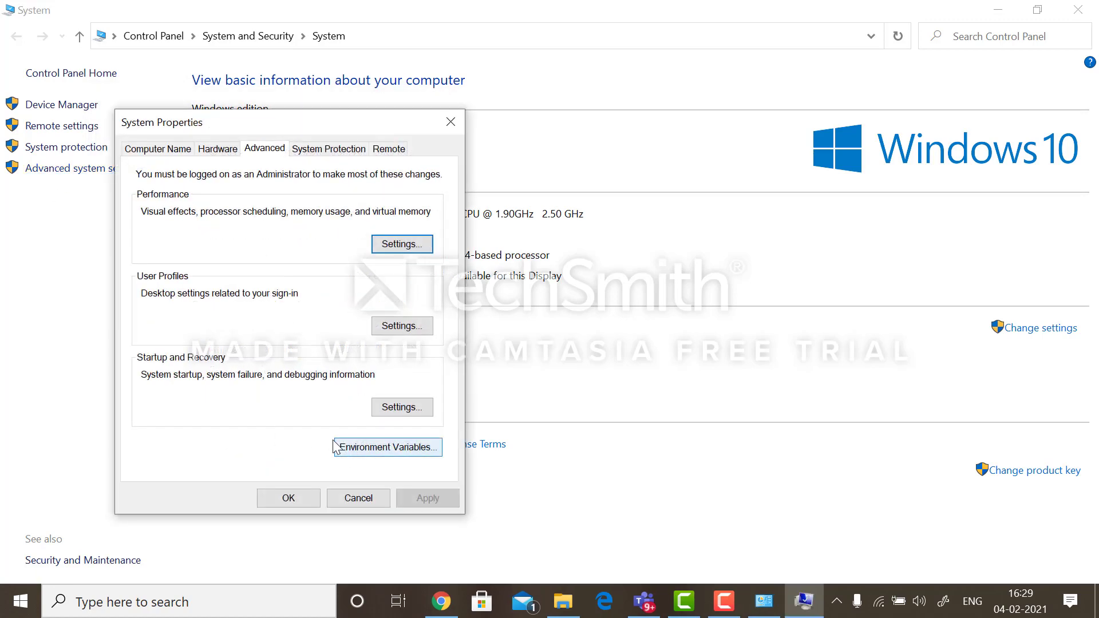
pyautogui.click(361, 446)
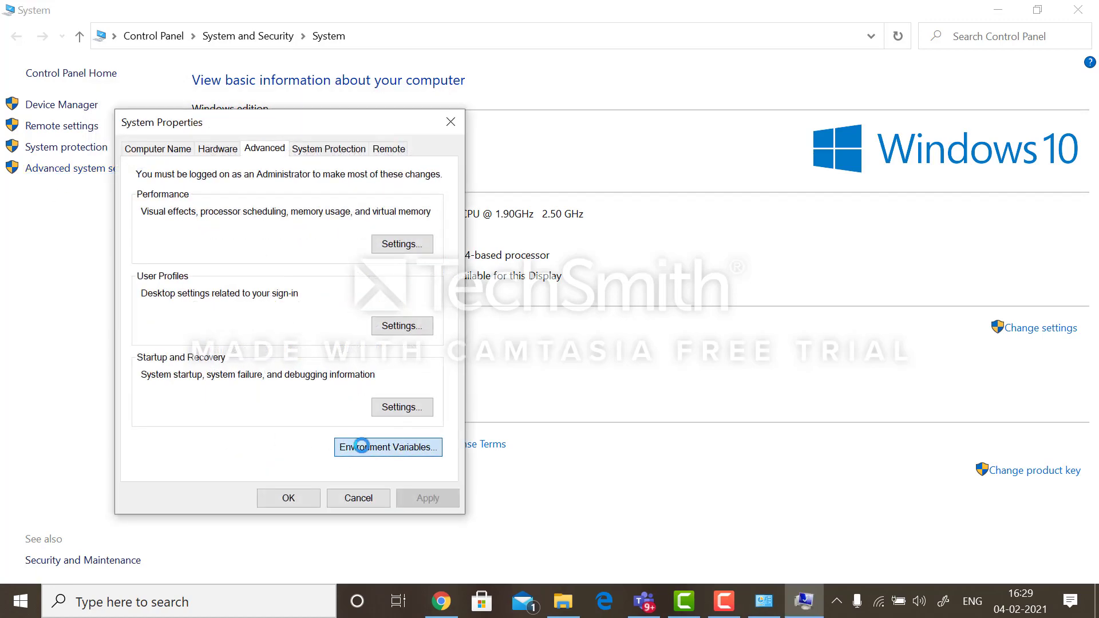
pyautogui.doubleClick(362, 446)
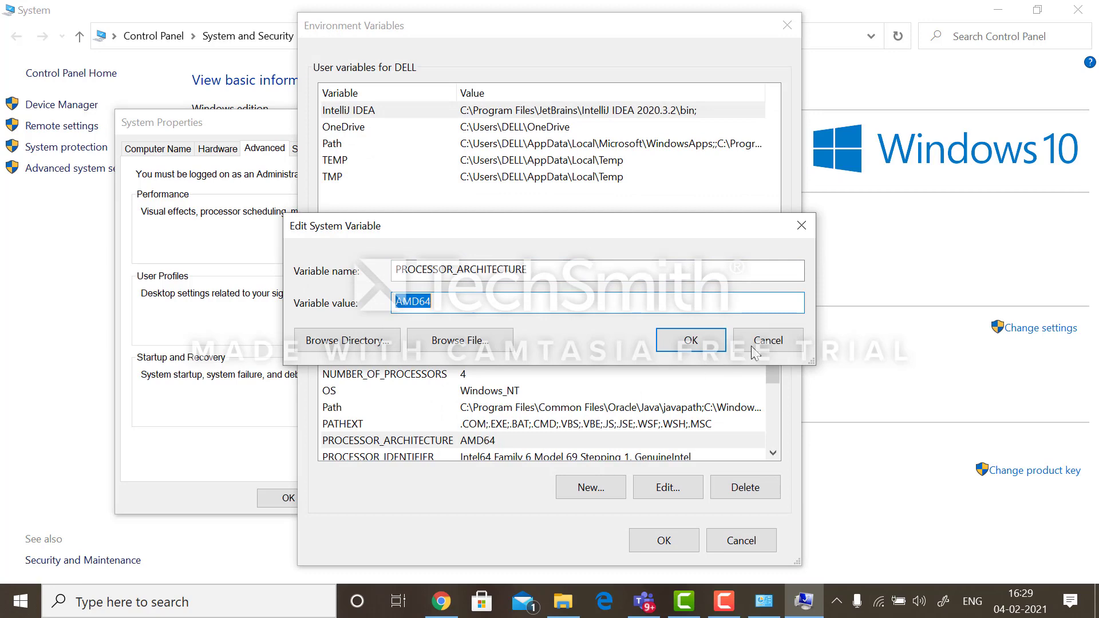
pyautogui.click(767, 340)
pyautogui.click(719, 539)
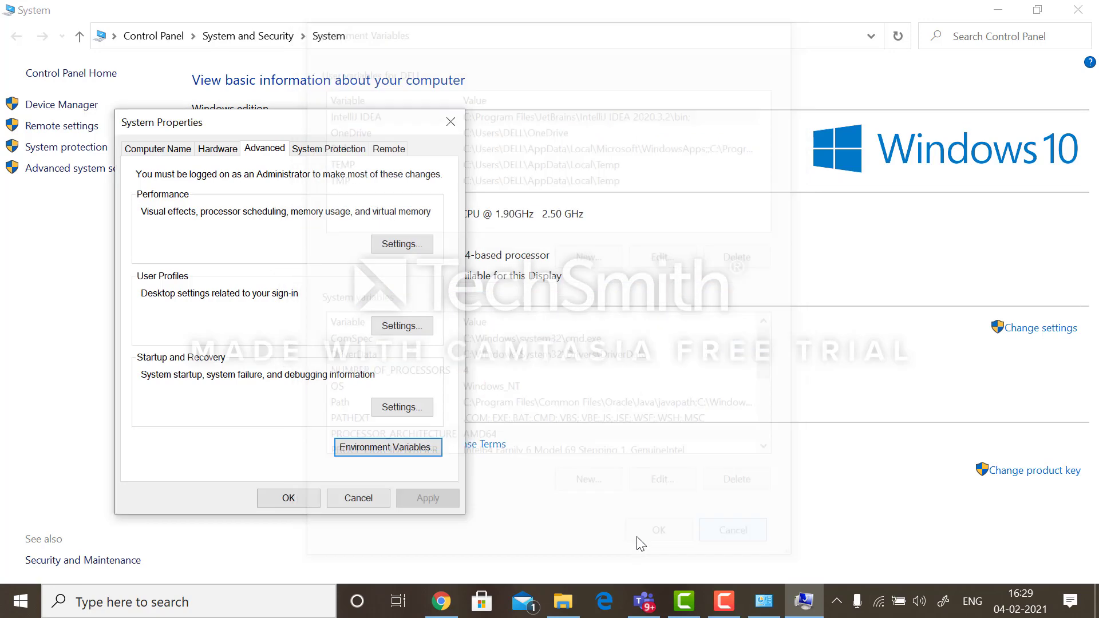
# Step: Open the environment variables and bring up the system variable Path for editing
pyautogui.click(405, 448)
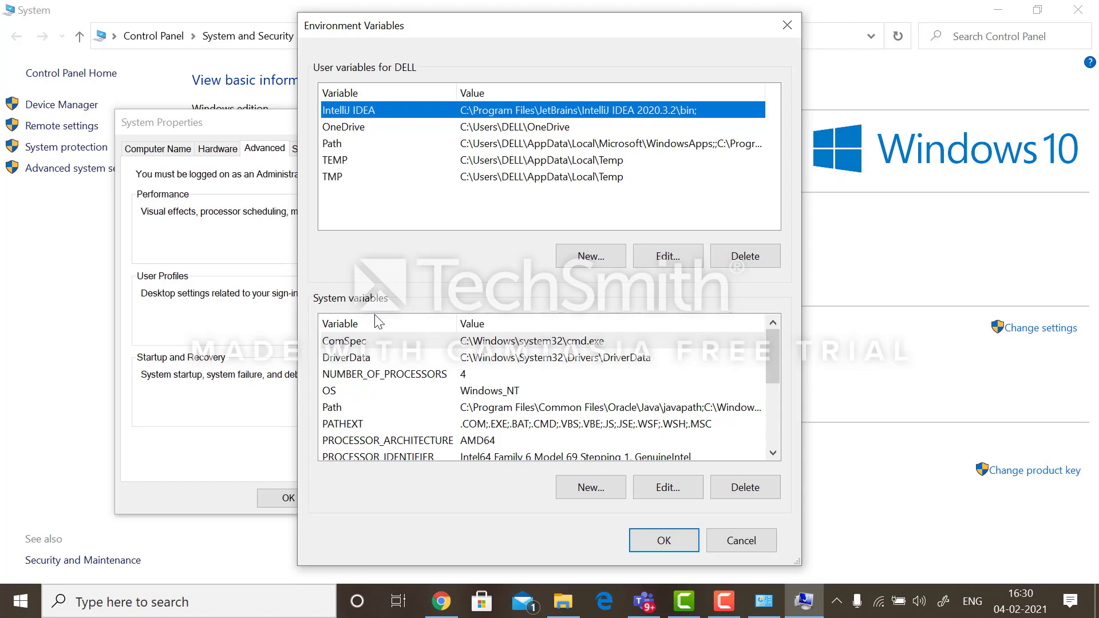
pyautogui.scroll(-3, 376, 317)
pyautogui.scroll(2, 377, 322)
pyautogui.scroll(-1, 376, 344)
pyautogui.scroll(1, 375, 361)
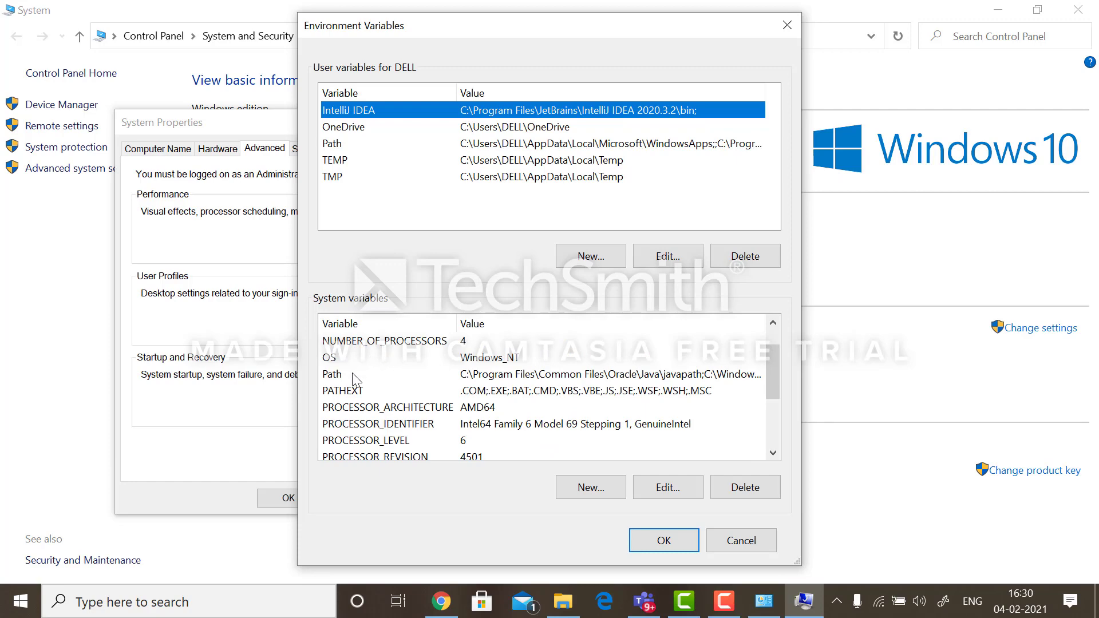
pyautogui.click(356, 378)
pyautogui.click(687, 492)
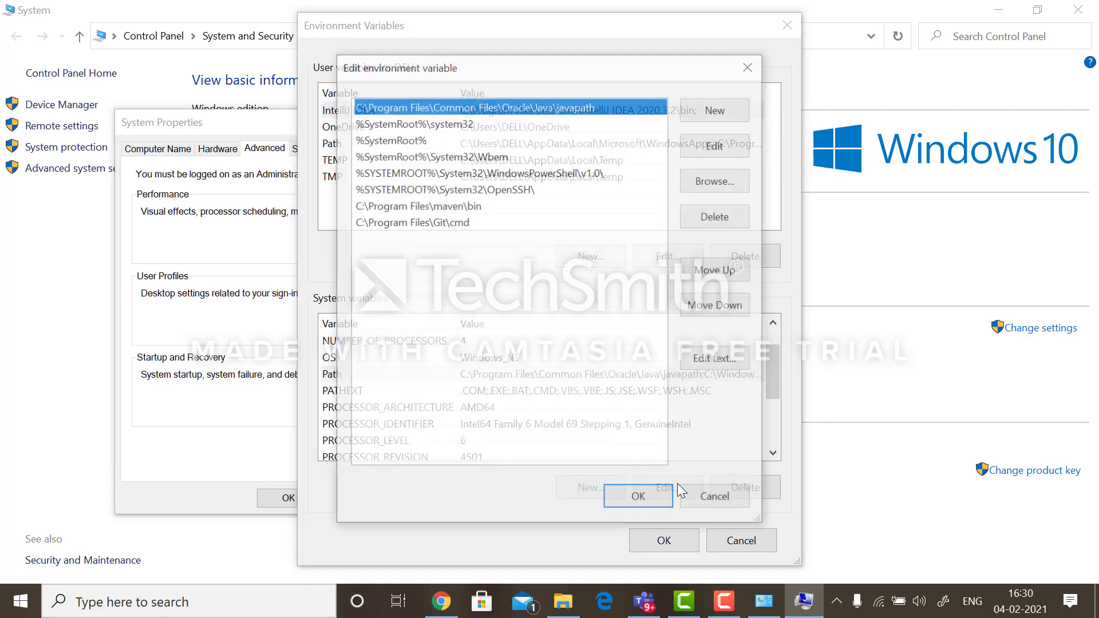
# Step: Check the C:\Program Files\maven\bin entry in the Path list and accept the list
pyautogui.click(395, 207)
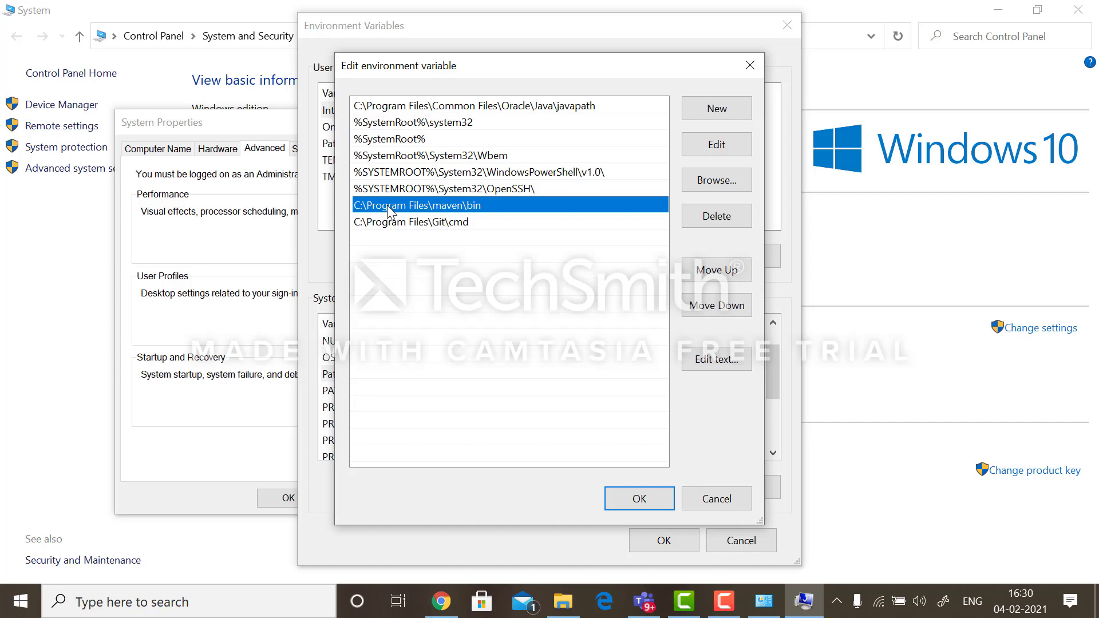
pyautogui.doubleClick(433, 211)
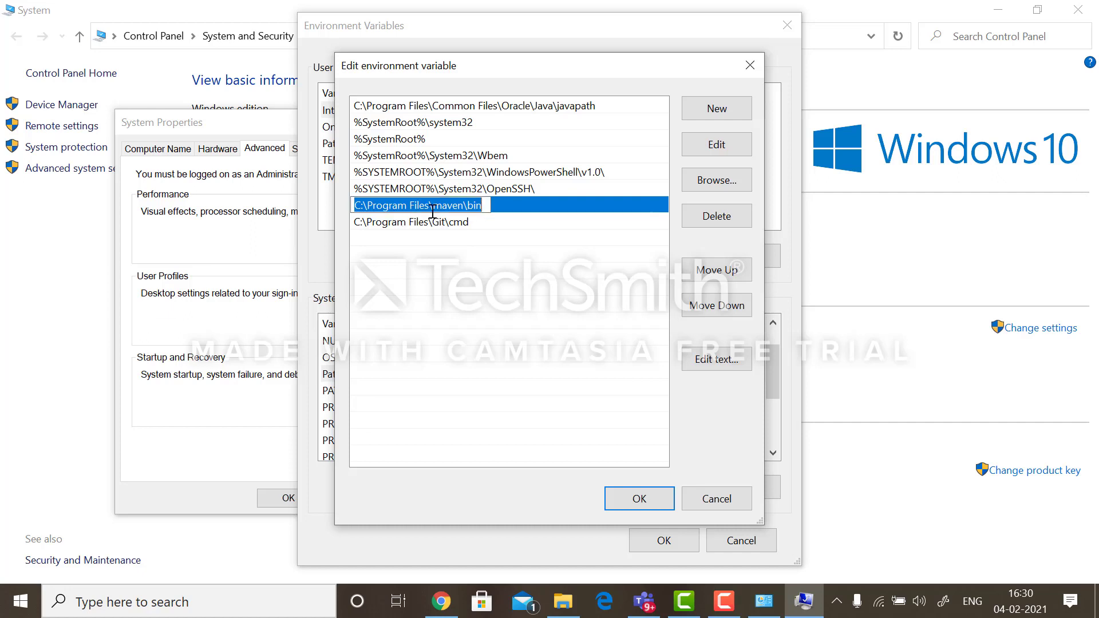
pyautogui.click(639, 498)
pyautogui.click(635, 499)
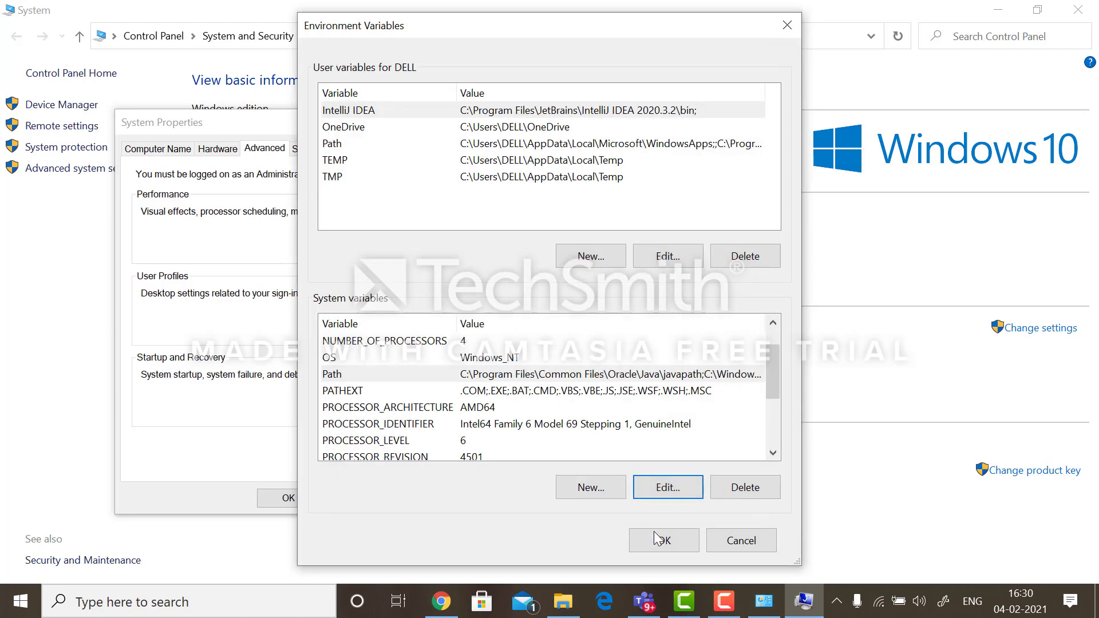
# Step: Confirm the environment variables and system properties, and close the System window
pyautogui.click(658, 539)
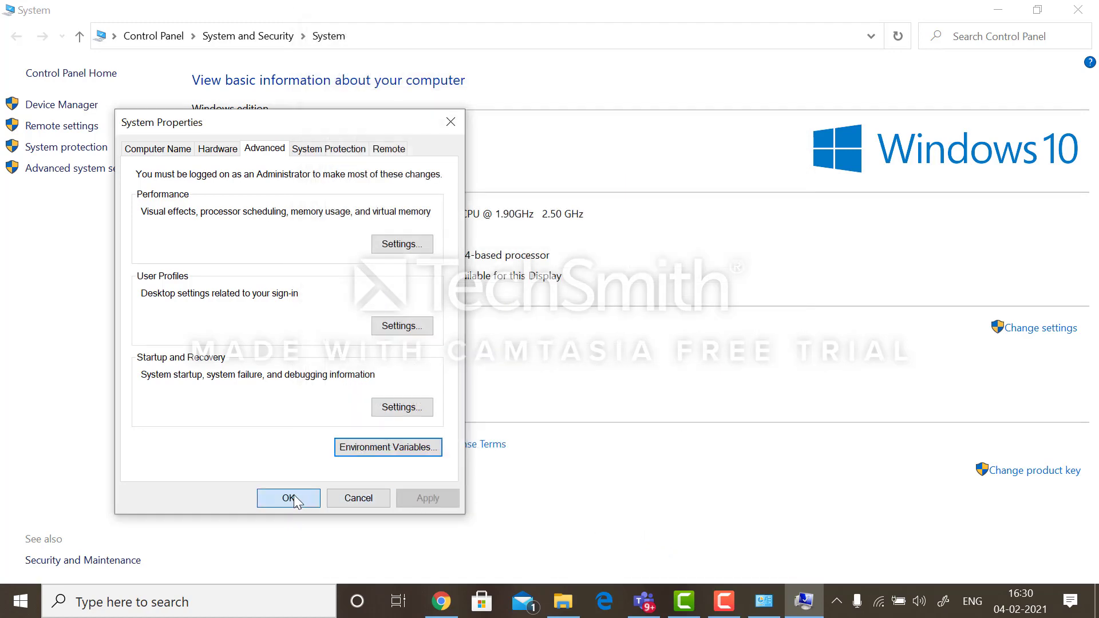
pyautogui.click(289, 498)
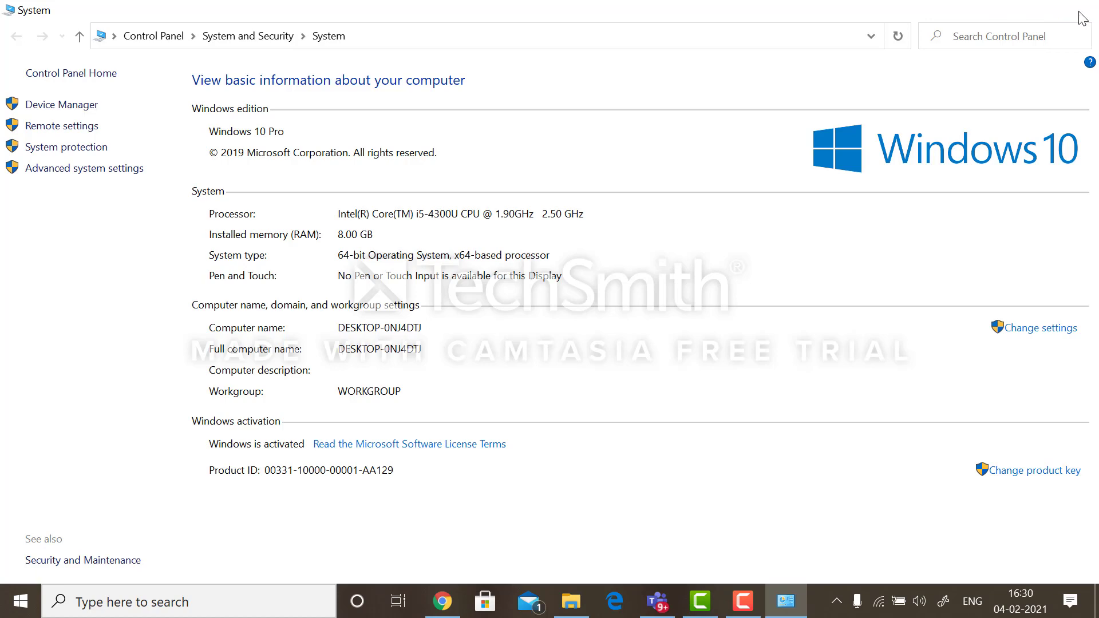
pyautogui.click(1079, 12)
# Step: Search Windows for cmd and open Command Prompt
pyautogui.click(204, 599)
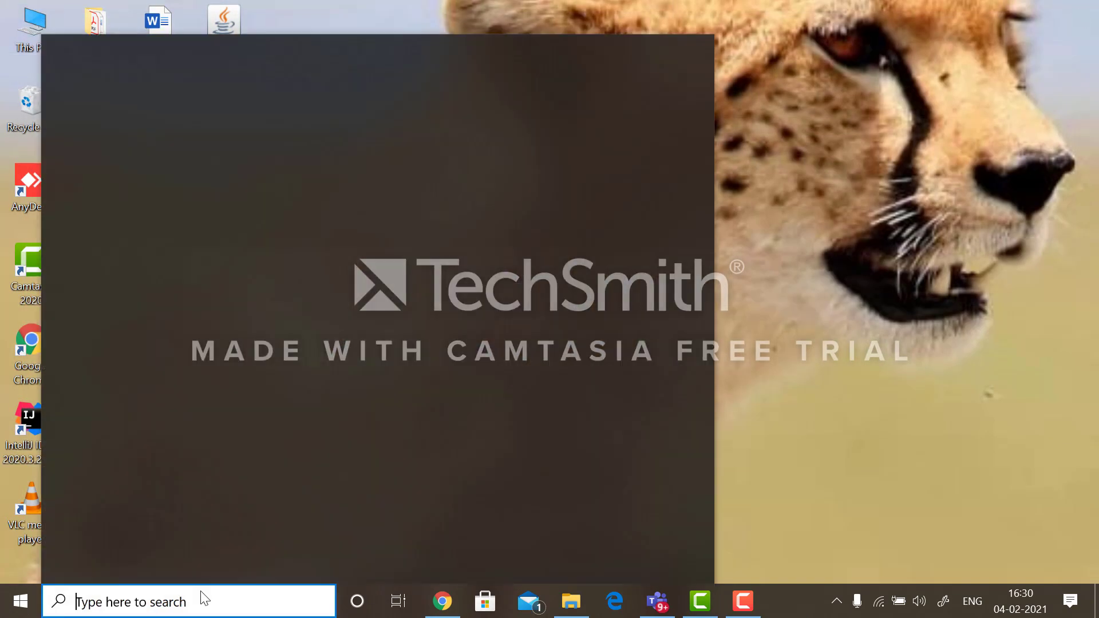
pyautogui.write('cmd')
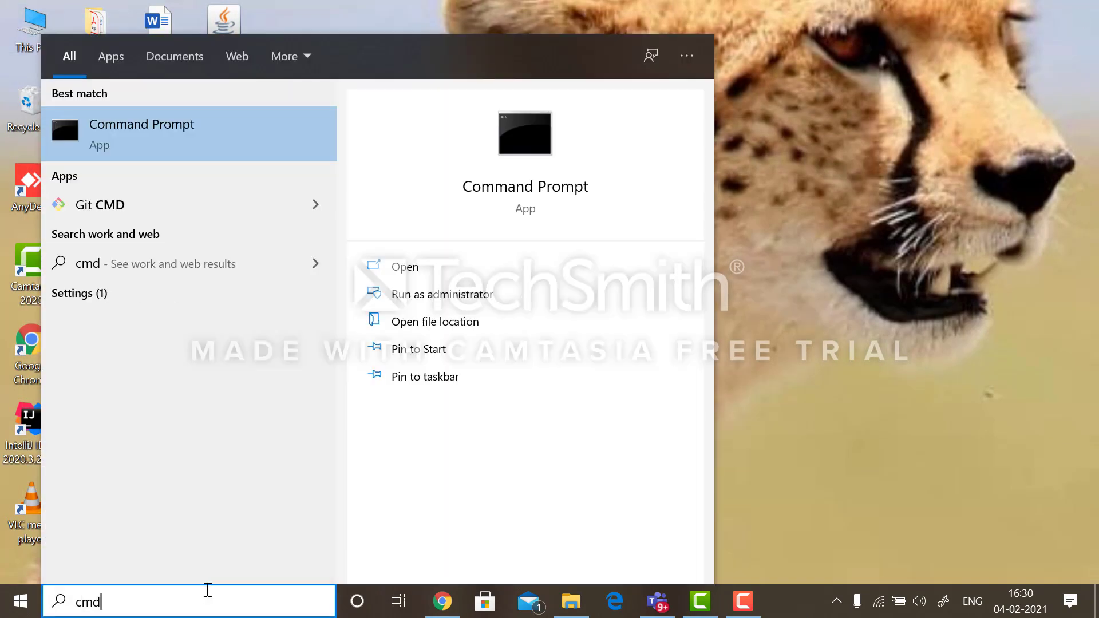
pyautogui.click(226, 142)
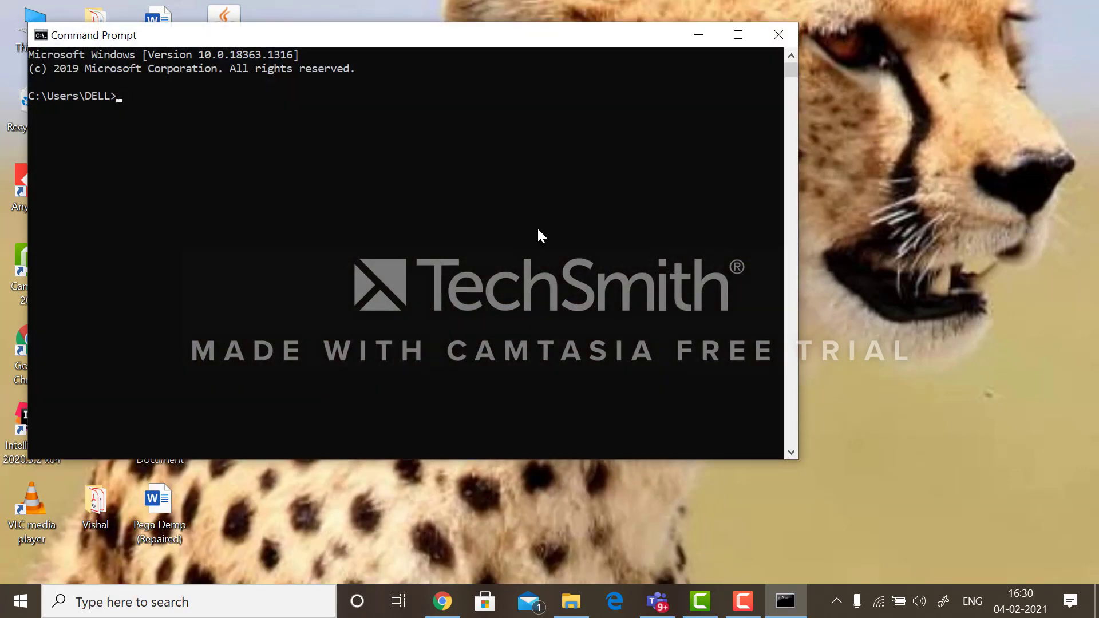
# Step: Run mvn -version in Command Prompt to check the Maven installation
pyautogui.write('maven')
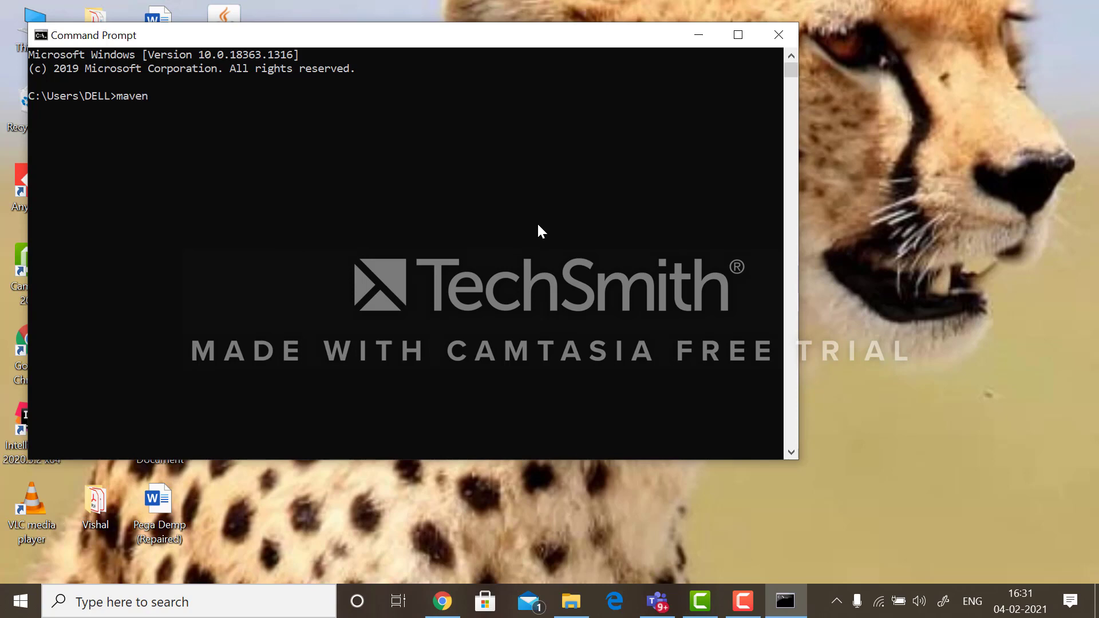
pyautogui.press('BackSpace')
pyautogui.press('BackSpace')
pyautogui.press('BackSpace')
pyautogui.press('BackSpace')
pyautogui.write('vn -version')
pyautogui.press('Return')
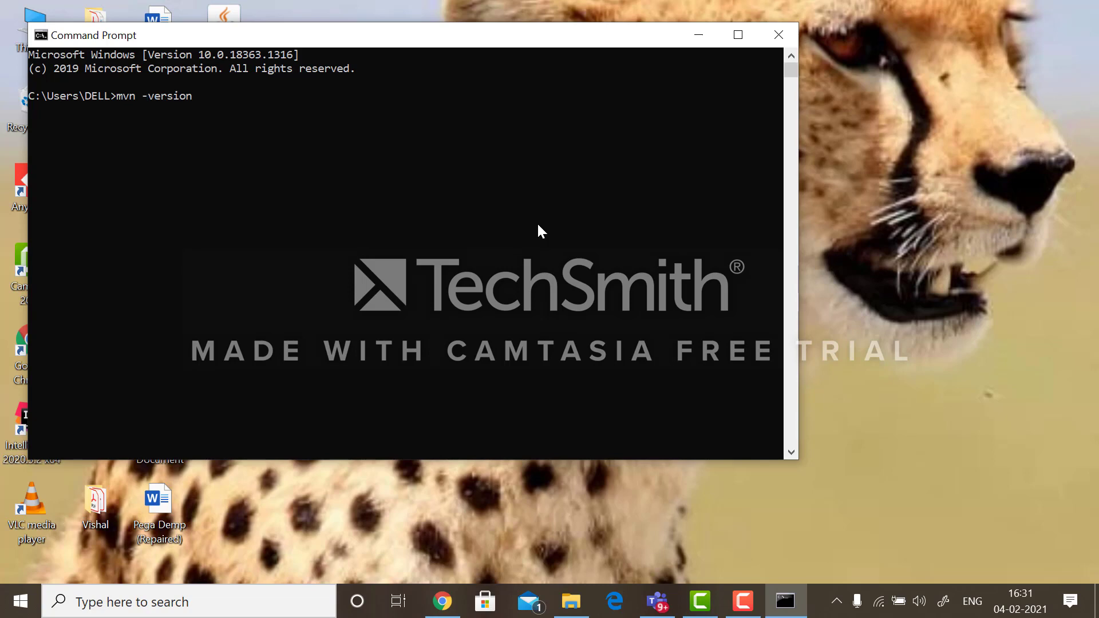